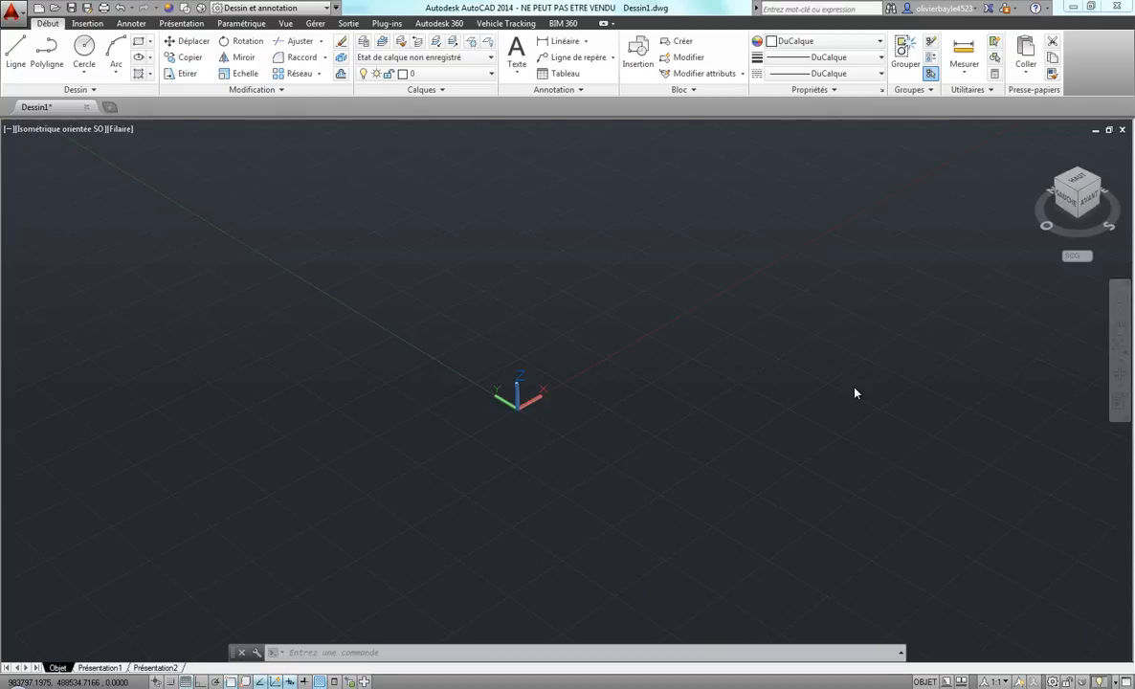
# - Choose the point cloud project file Bureau Autodesk.rcp to attach to the drawing
pyautogui.click(84, 25)
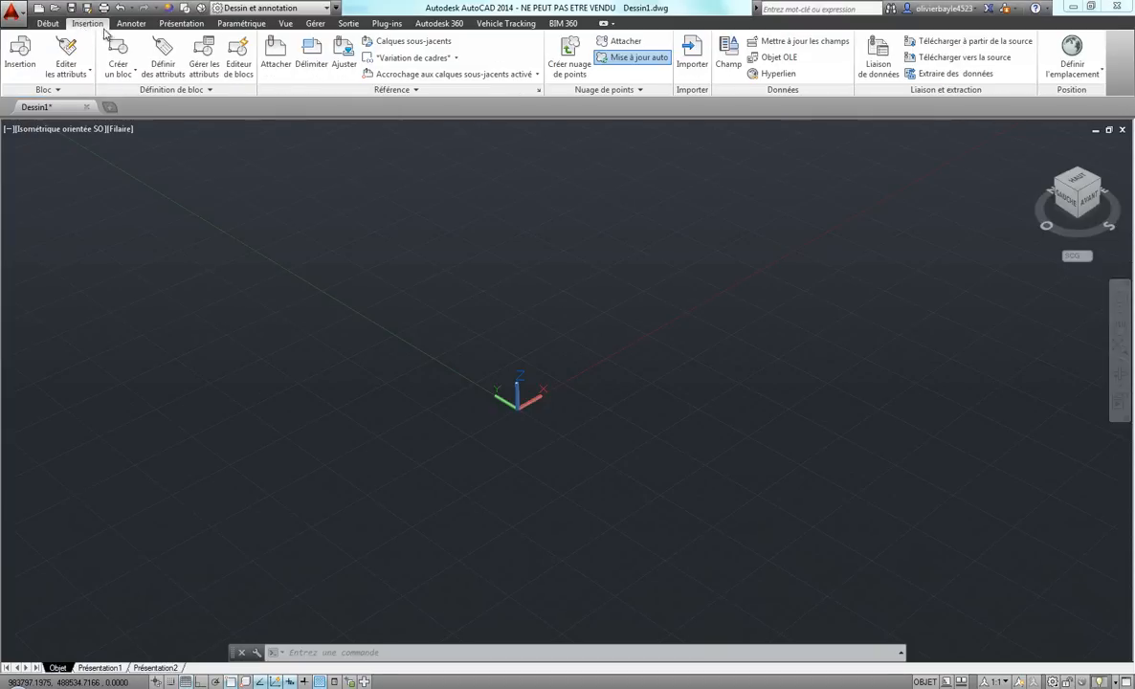
pyautogui.click(623, 42)
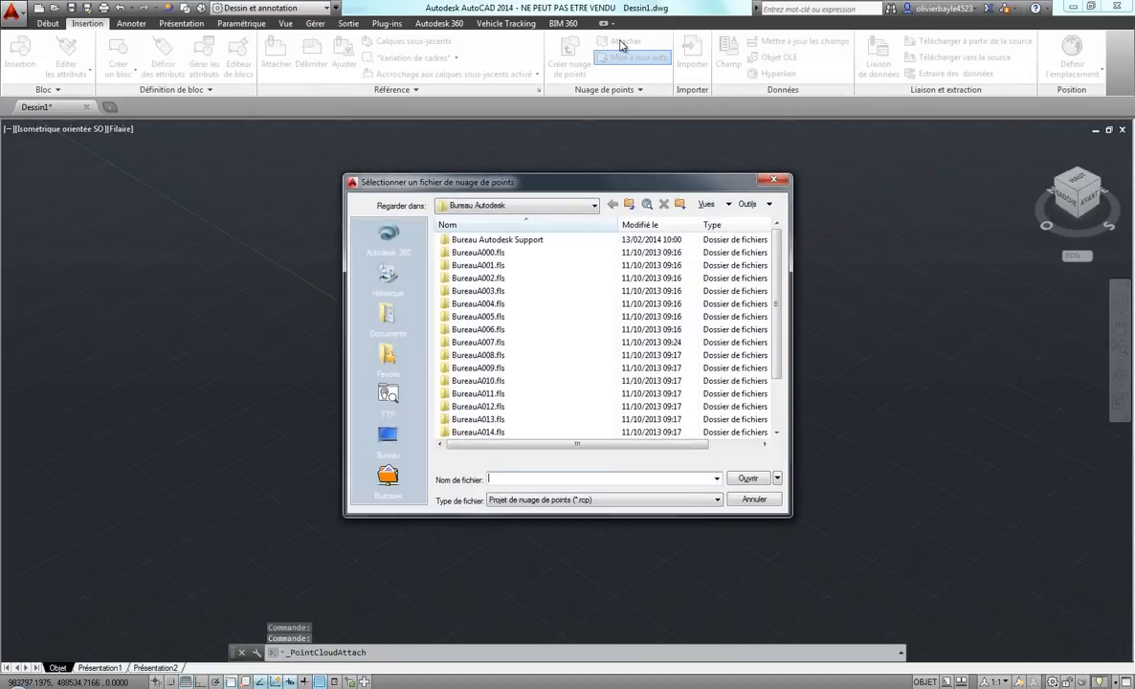
pyautogui.click(719, 501)
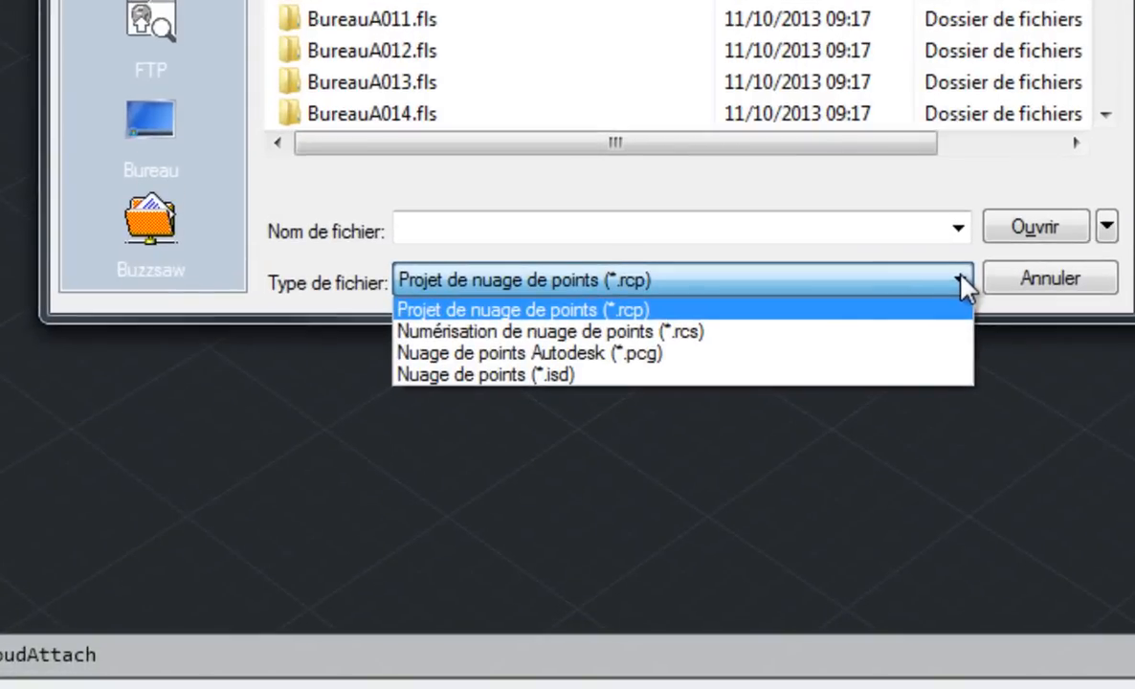
pyautogui.click(633, 332)
pyautogui.moveTo(1106, 0); pyautogui.dragTo(1075, 102)
pyautogui.click(402, 117)
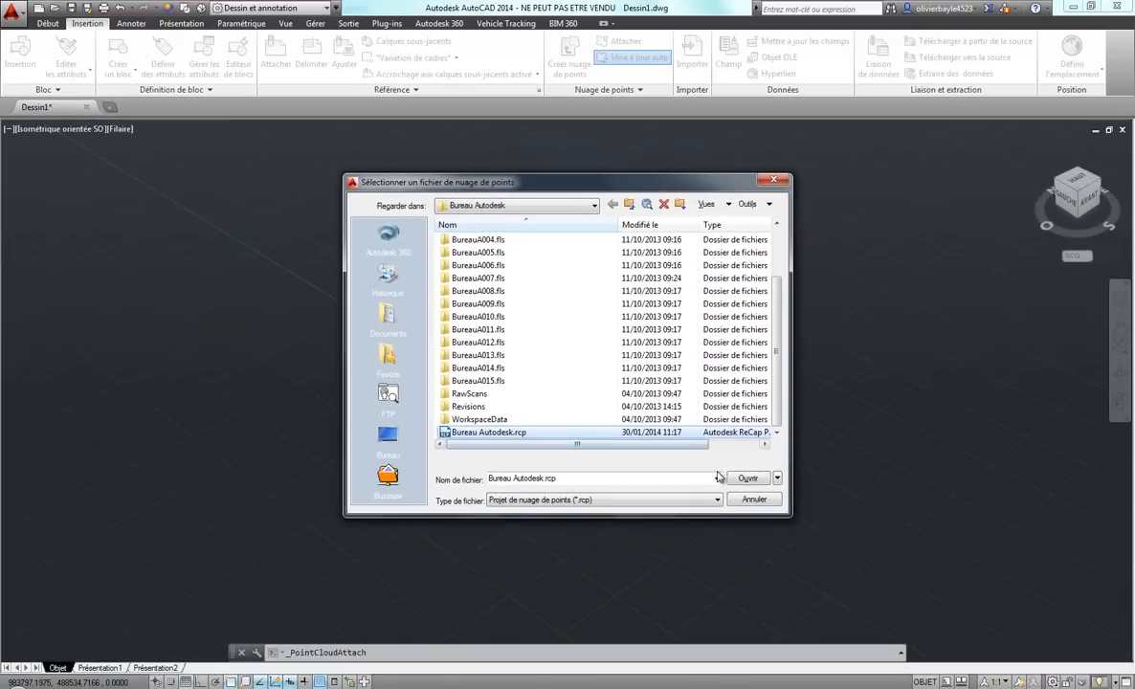
pyautogui.click(1035, 227)
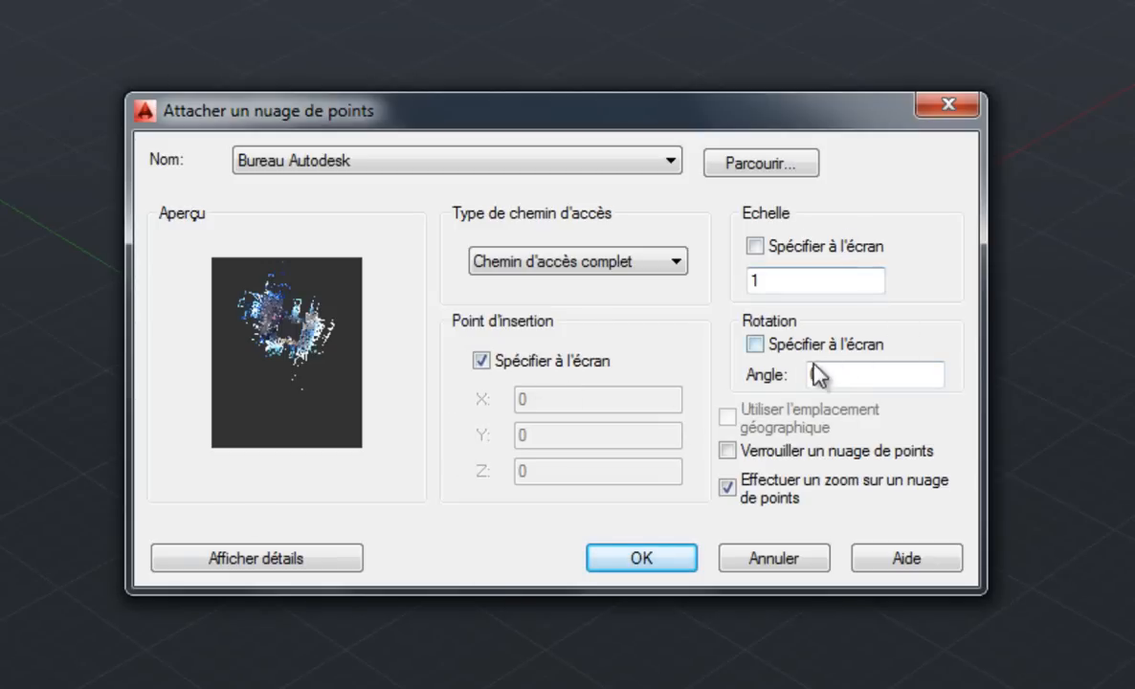
# - Attach the point cloud at scale 1 with a rotation angle of 0 and its insertion point at 0,0
pyautogui.write('00')
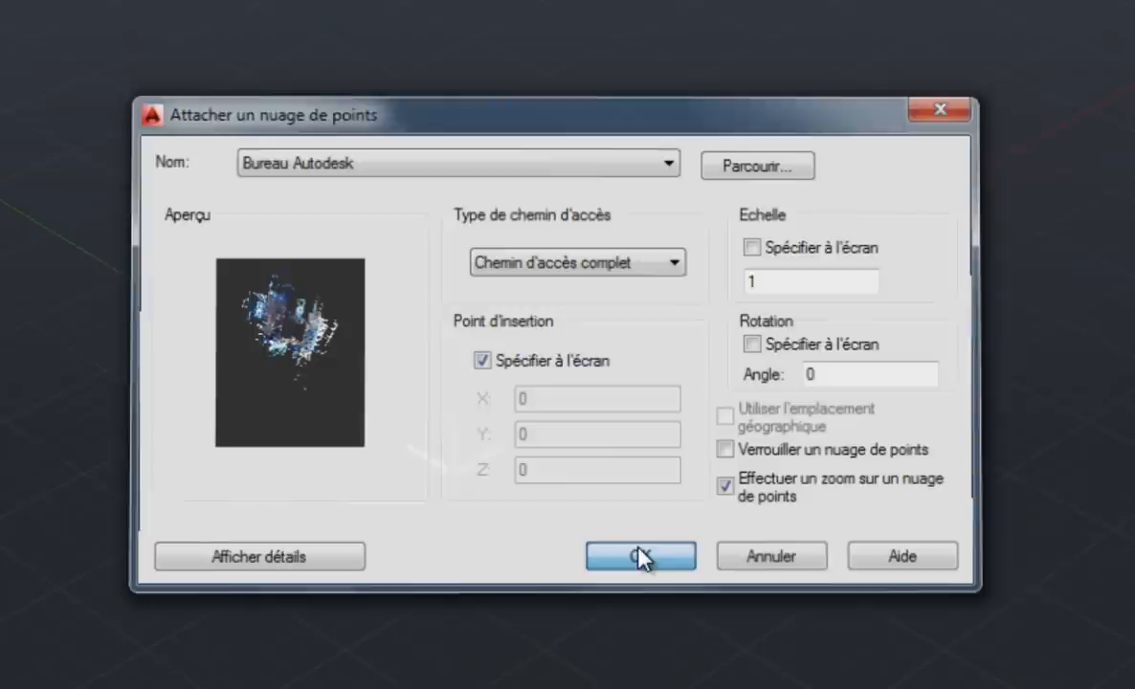
pyautogui.click(637, 553)
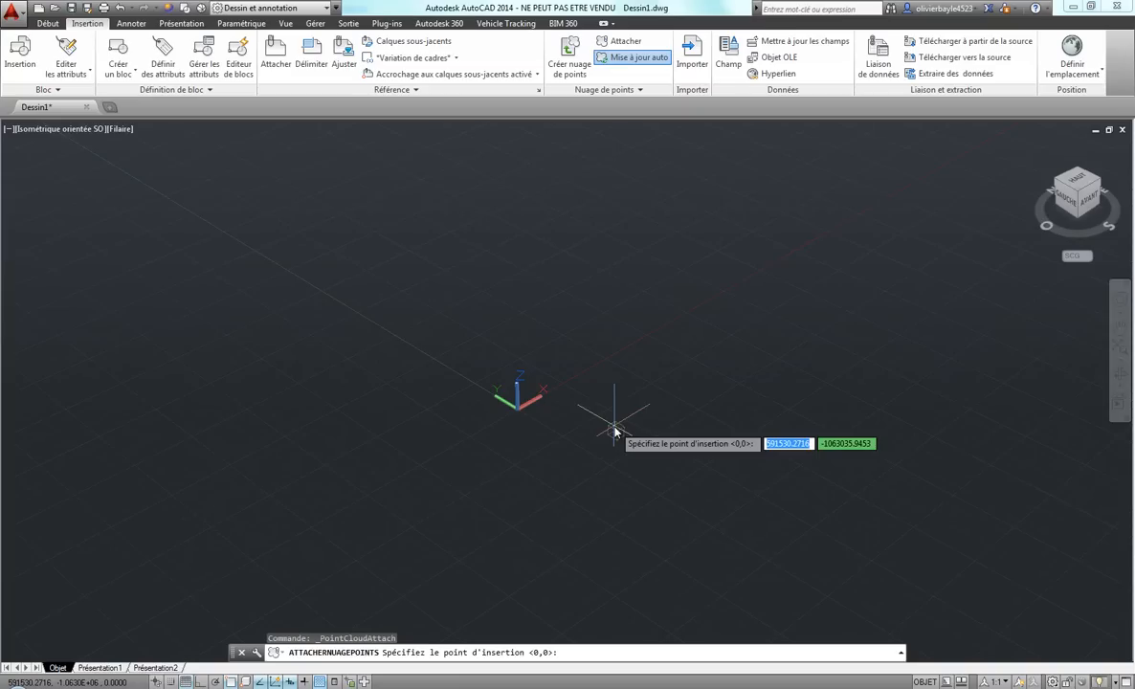
pyautogui.write('0')
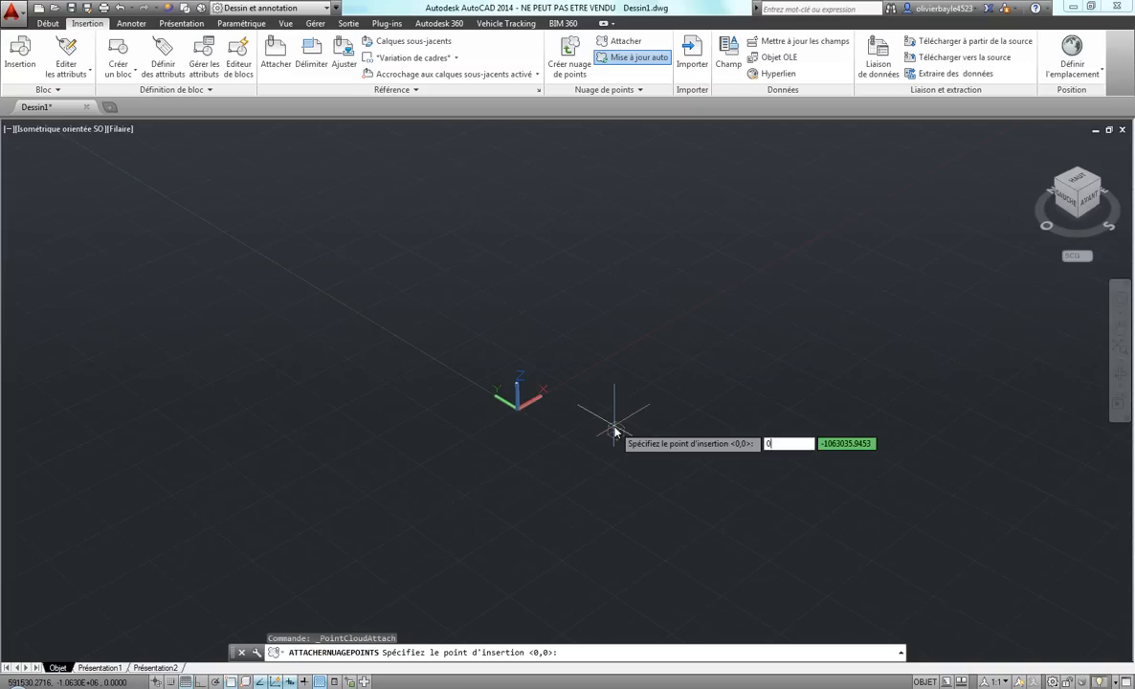
pyautogui.press('Tab')
pyautogui.write('0')
pyautogui.press('Return')
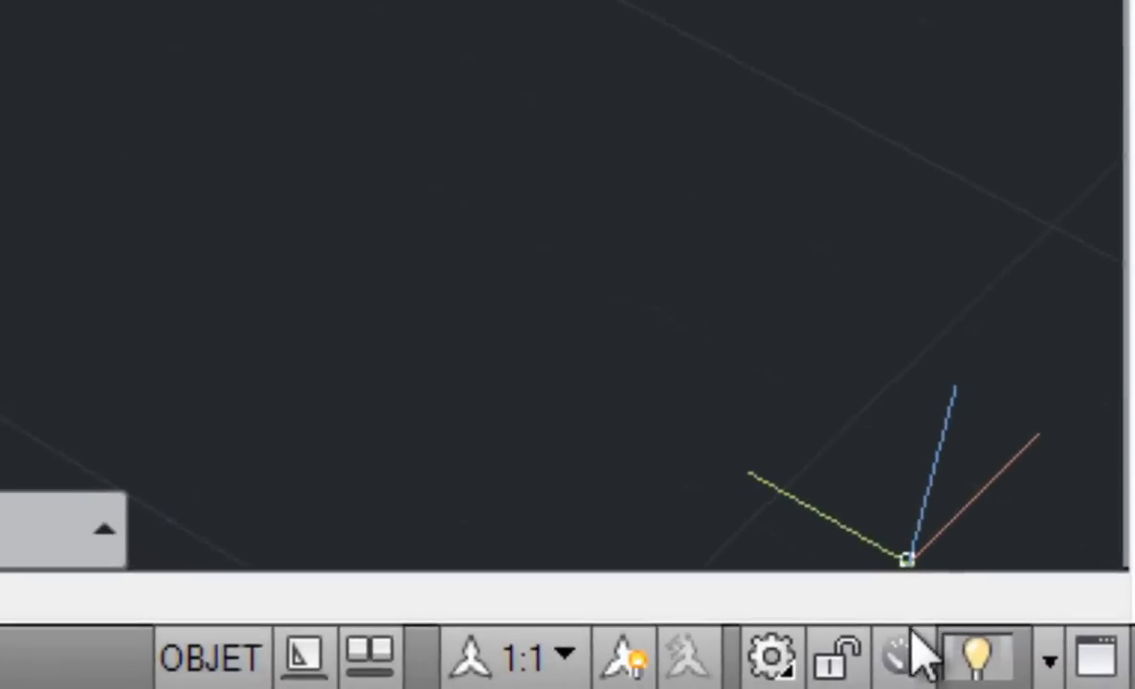
# - Check the adaptive degradation and hardware acceleration settings, and run the OPTIONS command to review the program options
pyautogui.rightClick(900, 651)
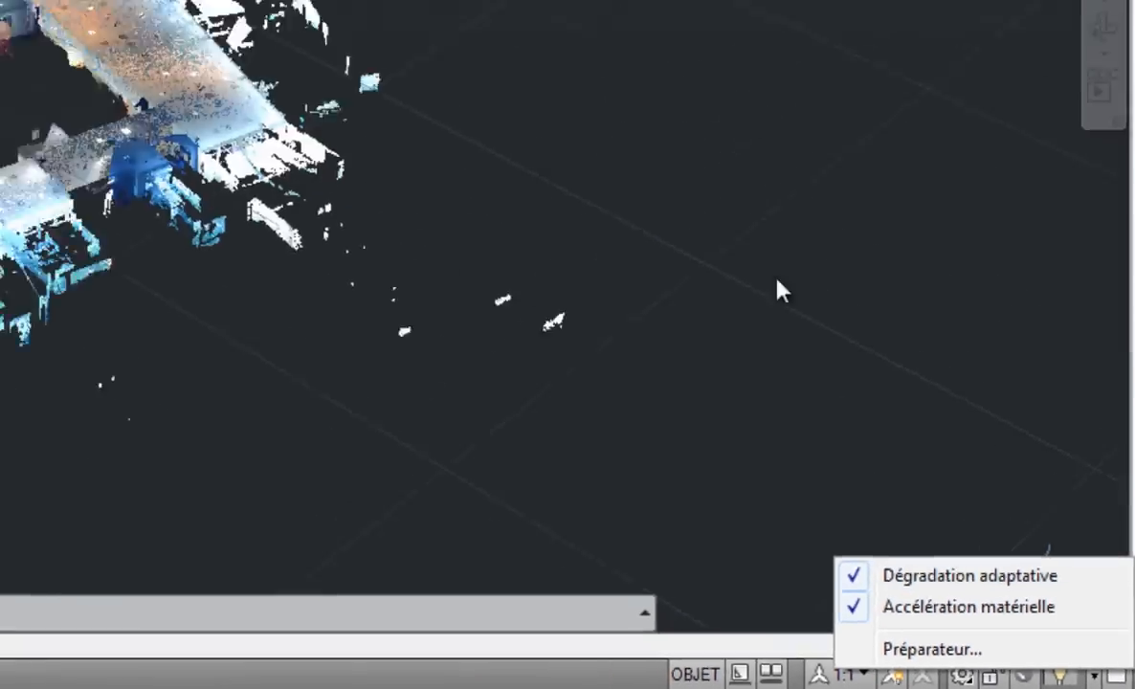
pyautogui.click(576, 257)
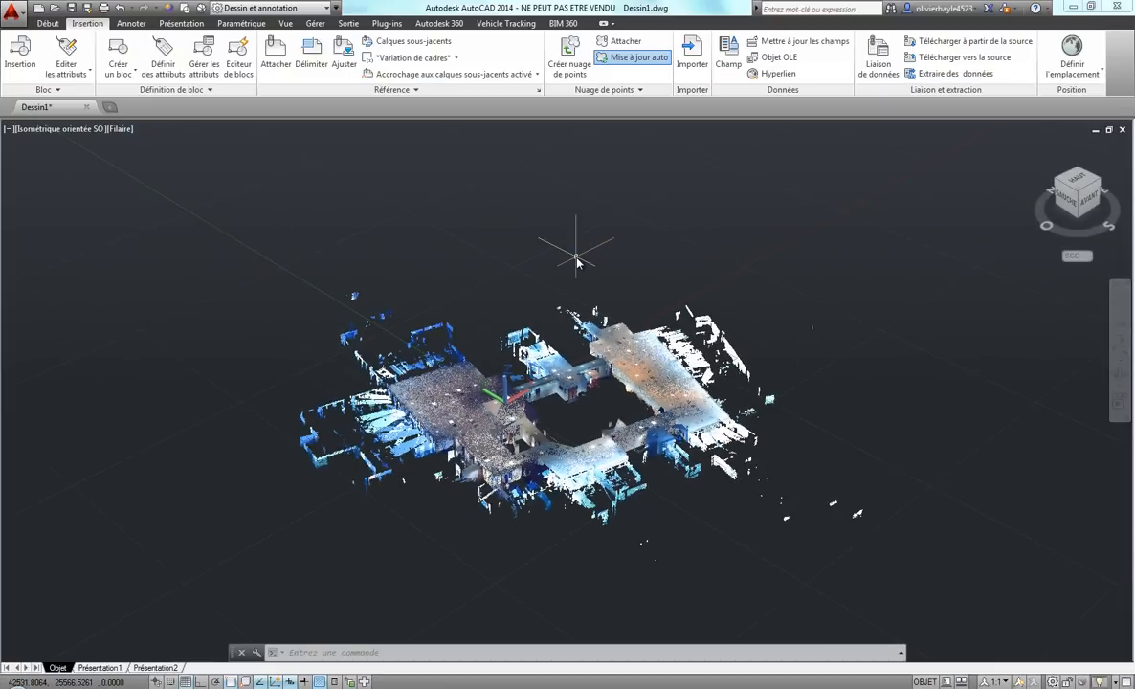
pyautogui.write('opti')
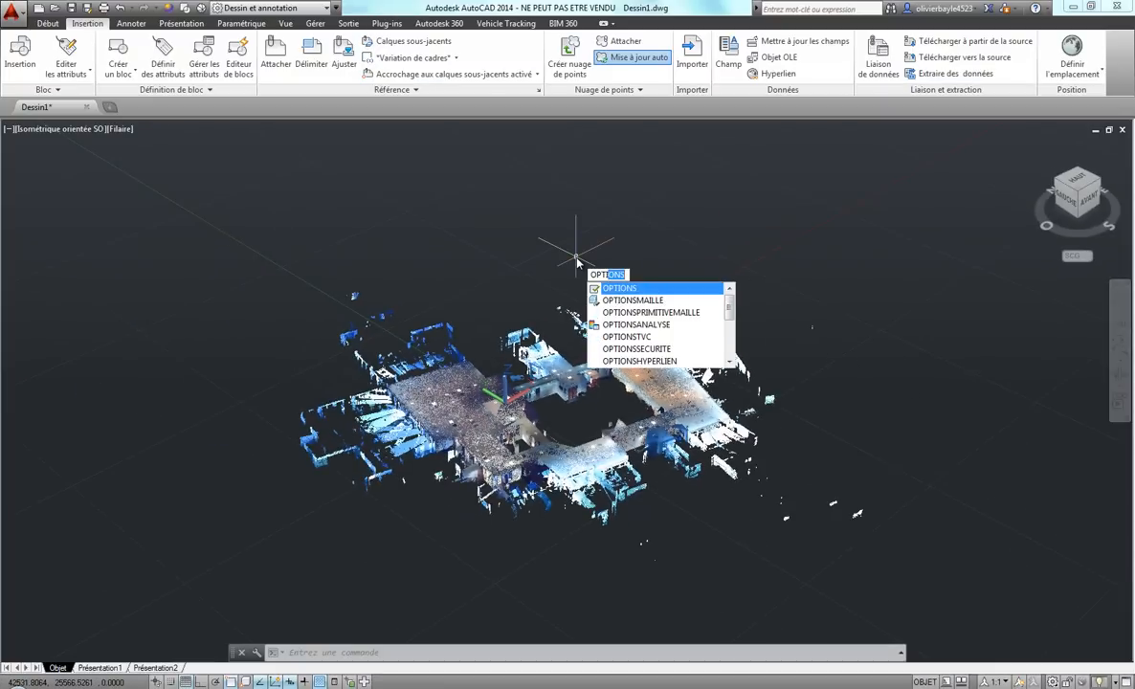
pyautogui.press('Return')
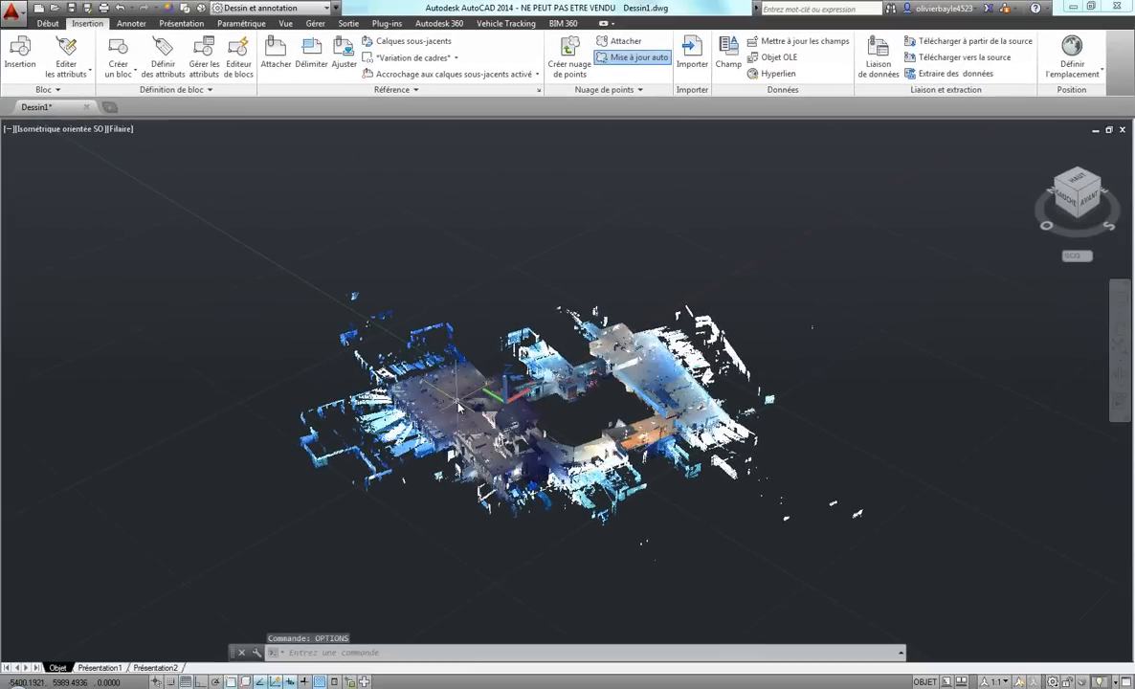
# - Select the attached point cloud to review its real-time density setting, and clear the selection
pyautogui.click(458, 407)
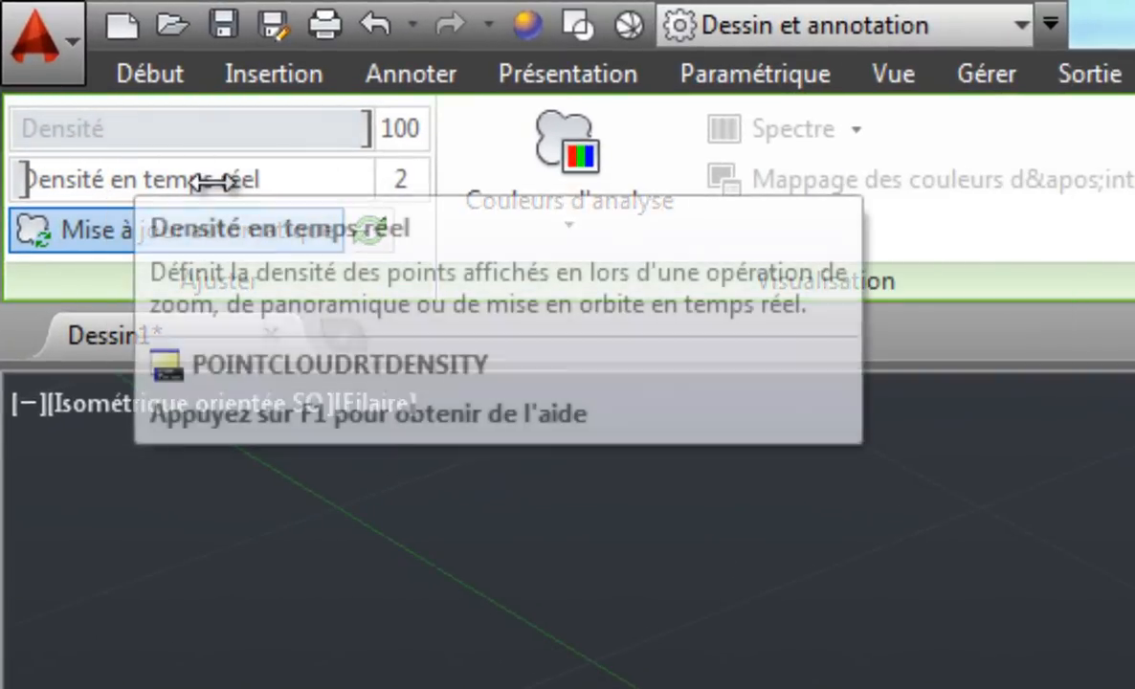
pyautogui.press('Escape')
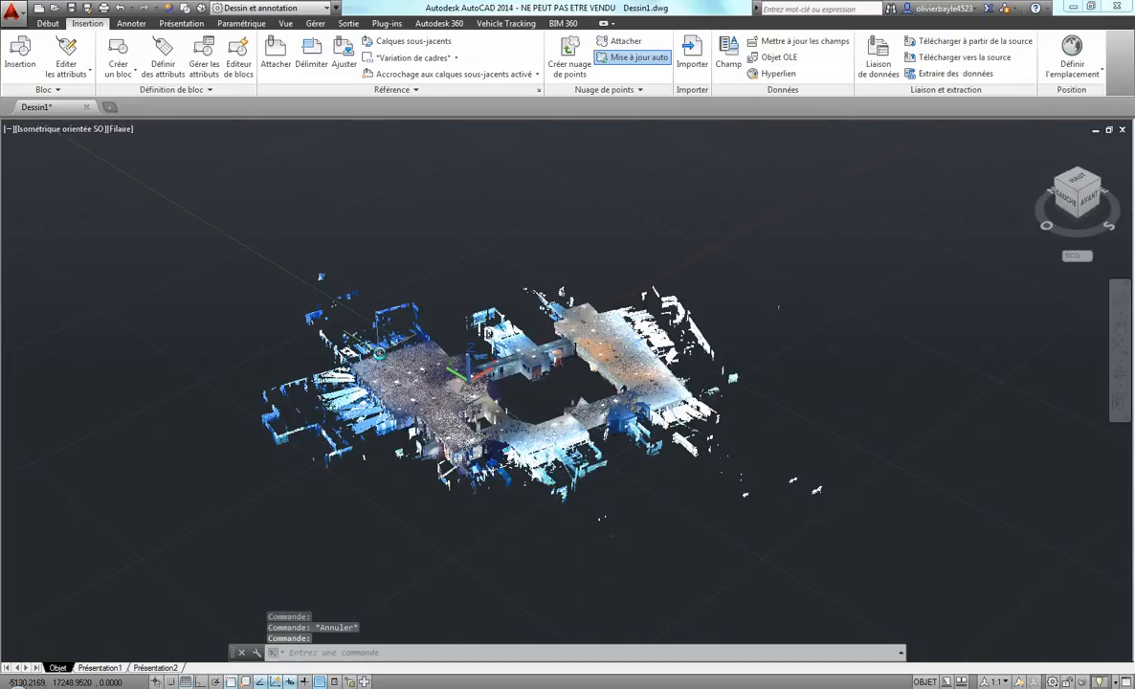
# - In the top view, start rotating the point cloud with its base point at the west end of the upper corridor
pyautogui.click(1077, 179)
pyautogui.moveTo(591, 319); pyautogui.dragTo(577, 330, button='middle')
pyautogui.scroll(1, 574, 335)
pyautogui.scroll(3, 577, 330)
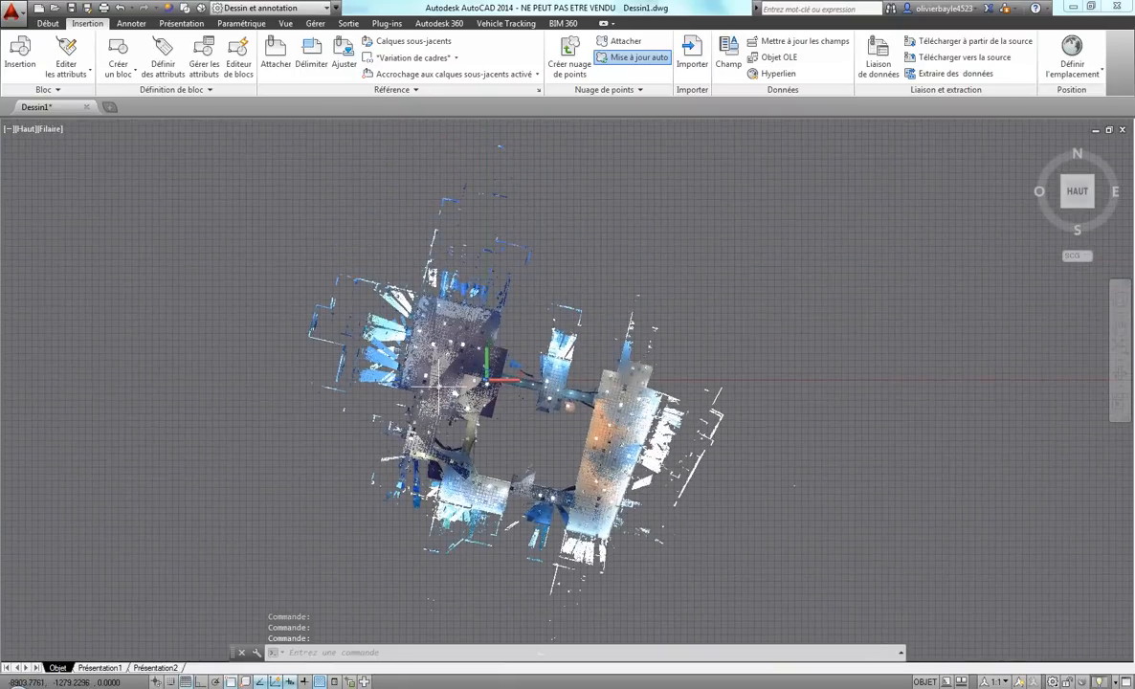
pyautogui.click(544, 371)
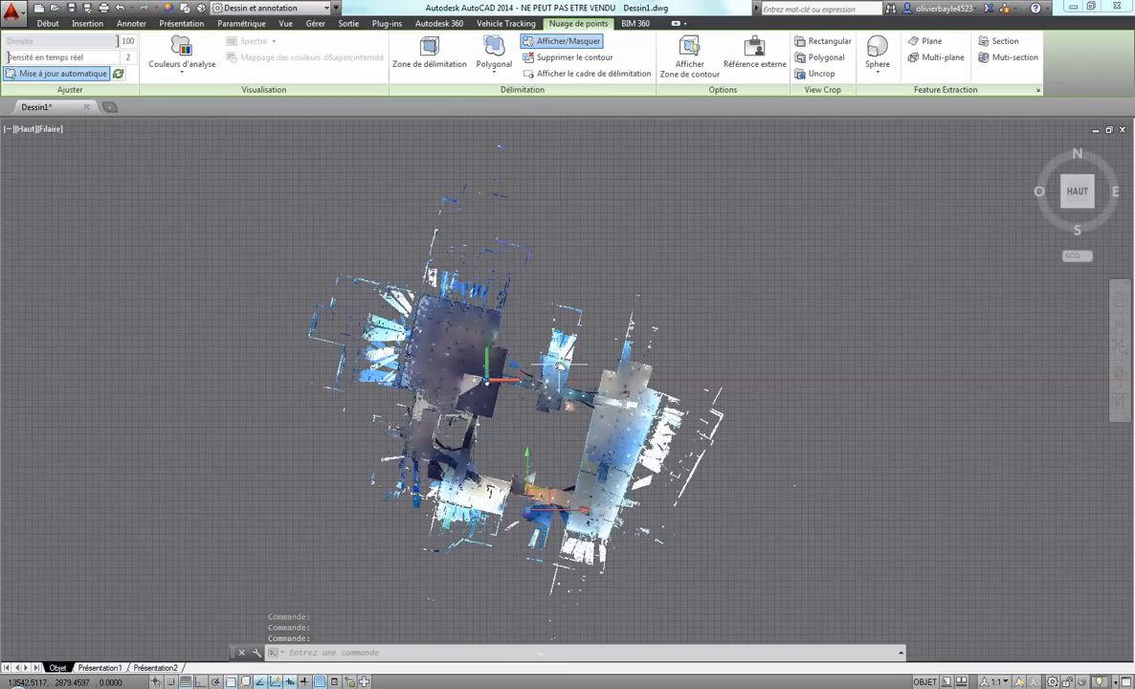
pyautogui.write('ROTATION')
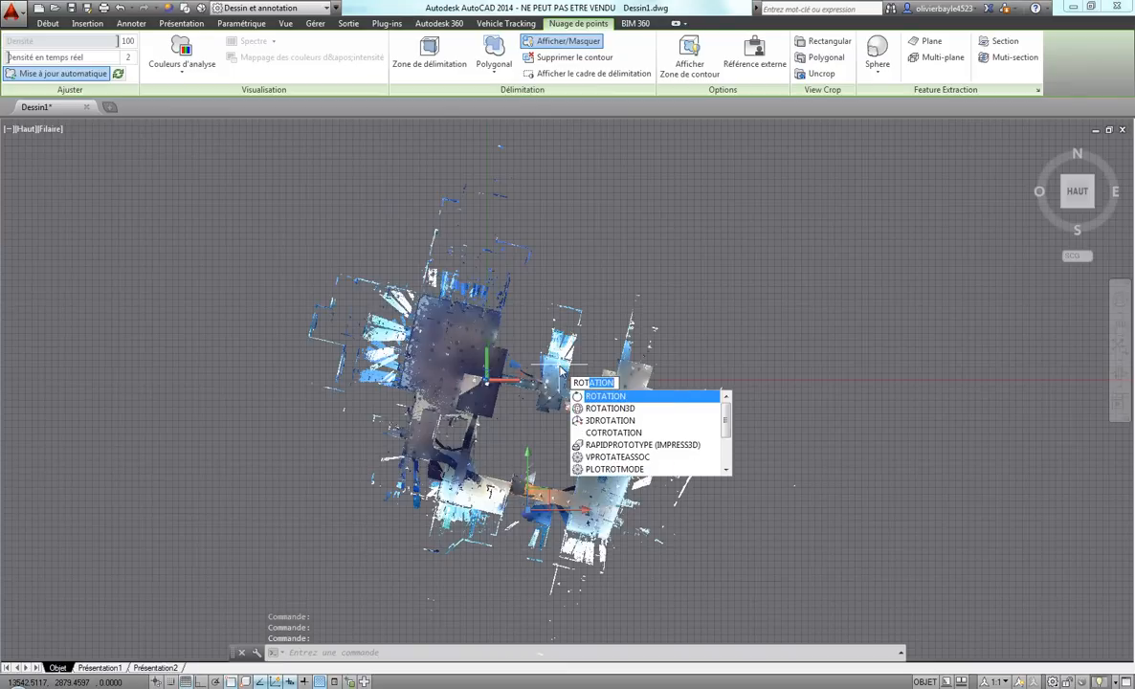
pyautogui.press('Return')
pyautogui.scroll(2, 574, 394)
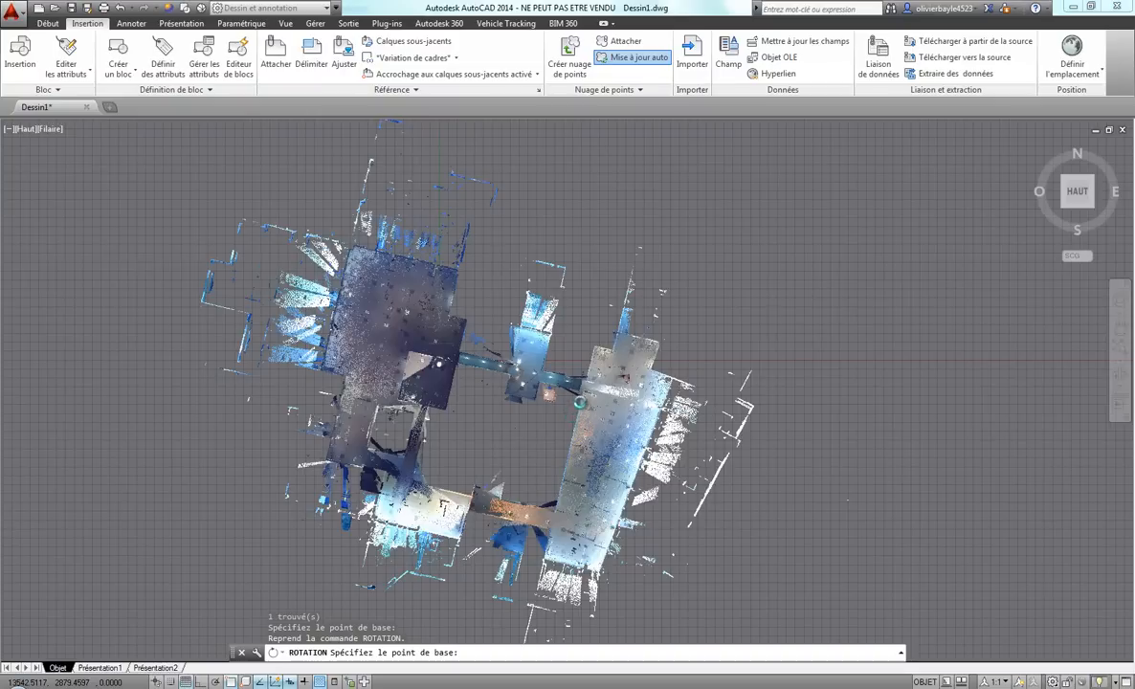
pyautogui.scroll(1, 572, 360)
pyautogui.scroll(3, 571, 359)
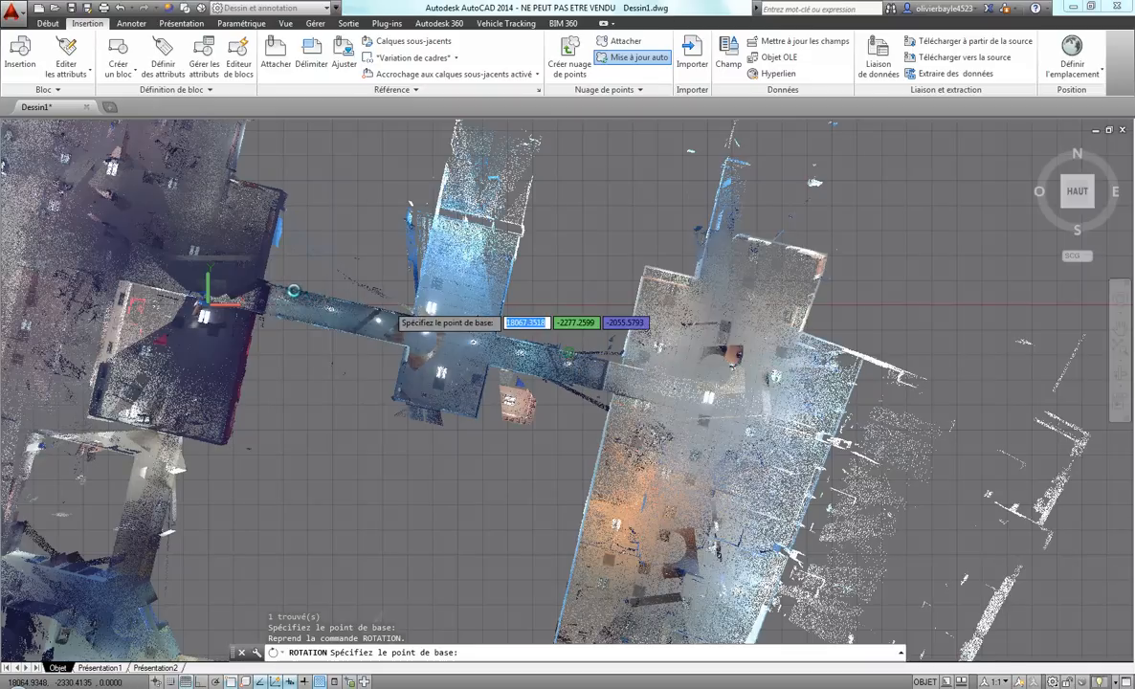
pyautogui.click(277, 292)
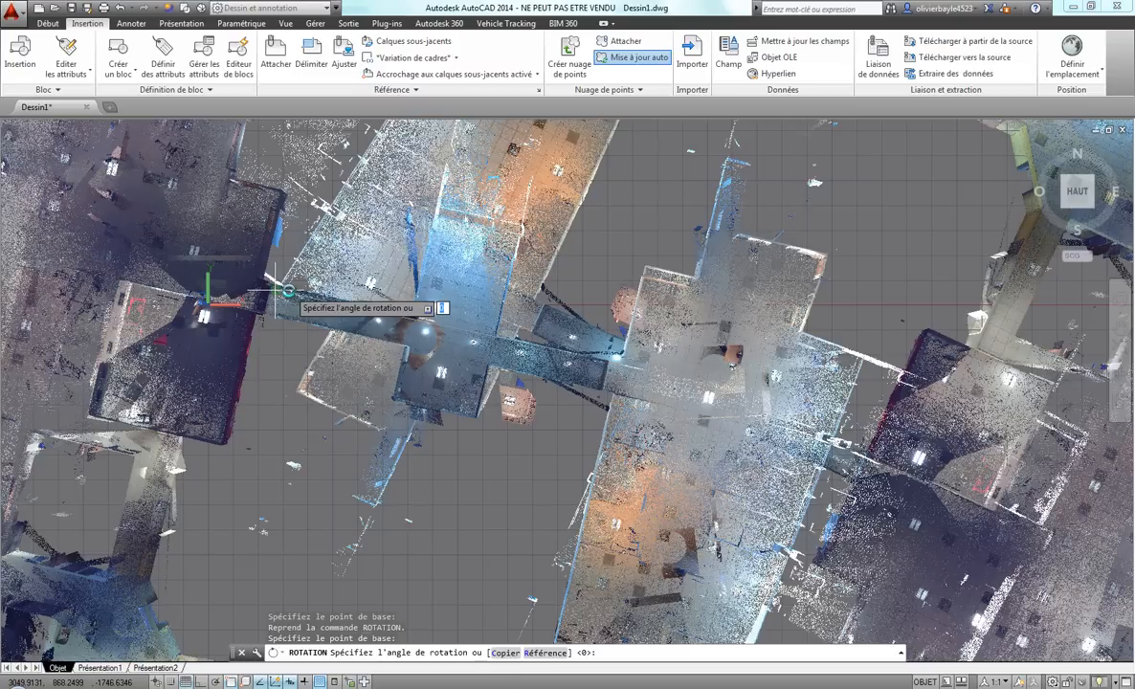
# - Rotate the cloud by the Reference option, taking the reference angle along the upper corridor's edge and aligning it with the X axis
pyautogui.write('r')
pyautogui.press('Return')
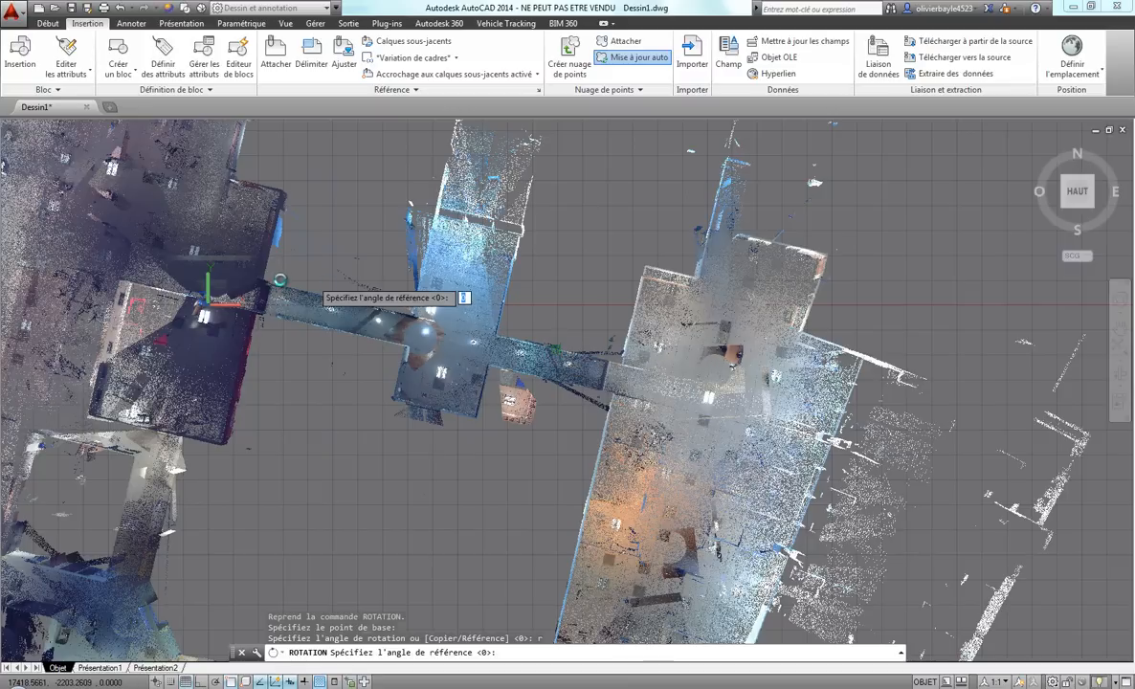
pyautogui.click(289, 288)
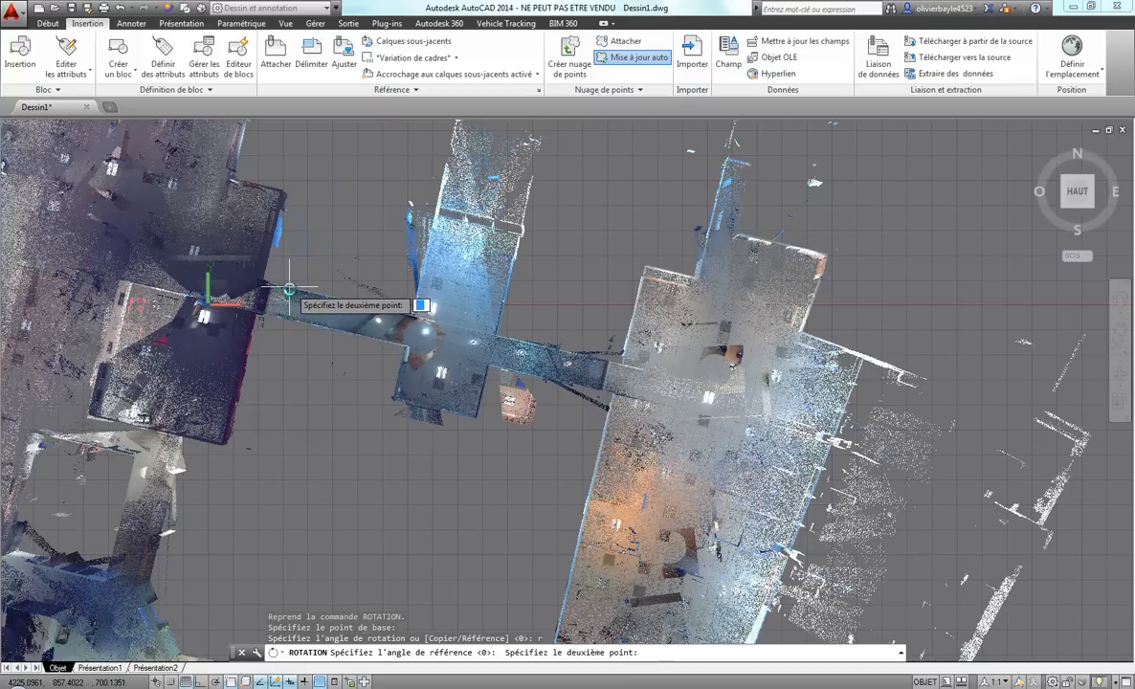
pyautogui.click(283, 354)
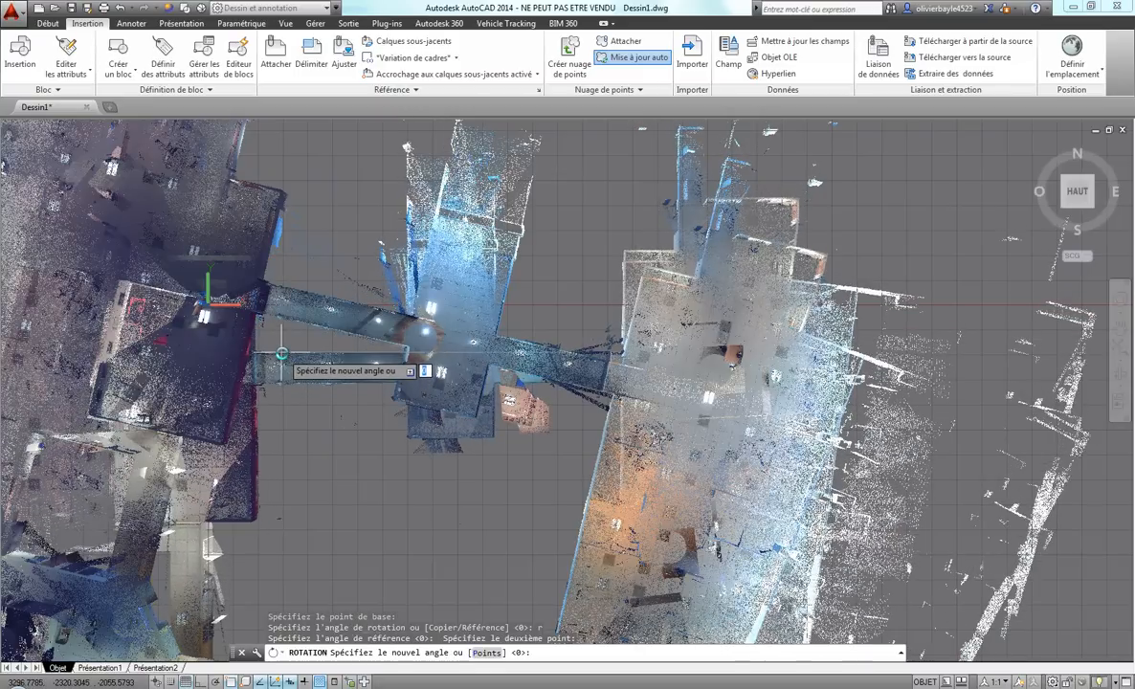
pyautogui.click(282, 354)
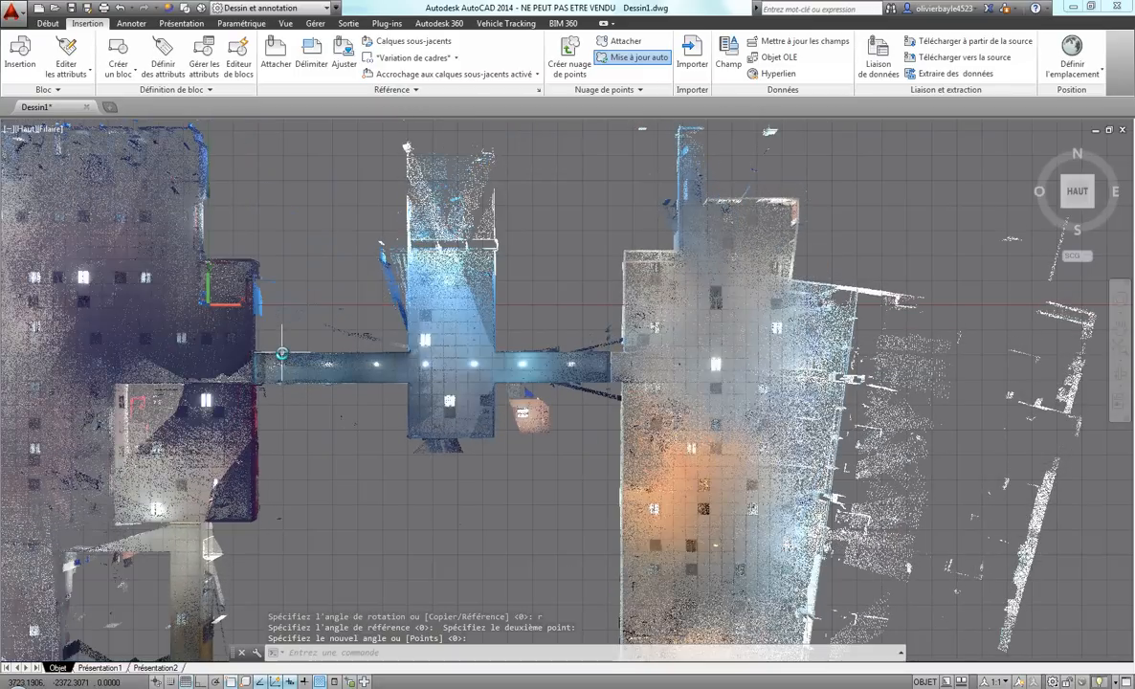
# - View the whole cloud in 3D and review its color stylization options, including object color, normal and intensity
pyautogui.middleClick(328, 305)
pyautogui.middleClick(327, 306)
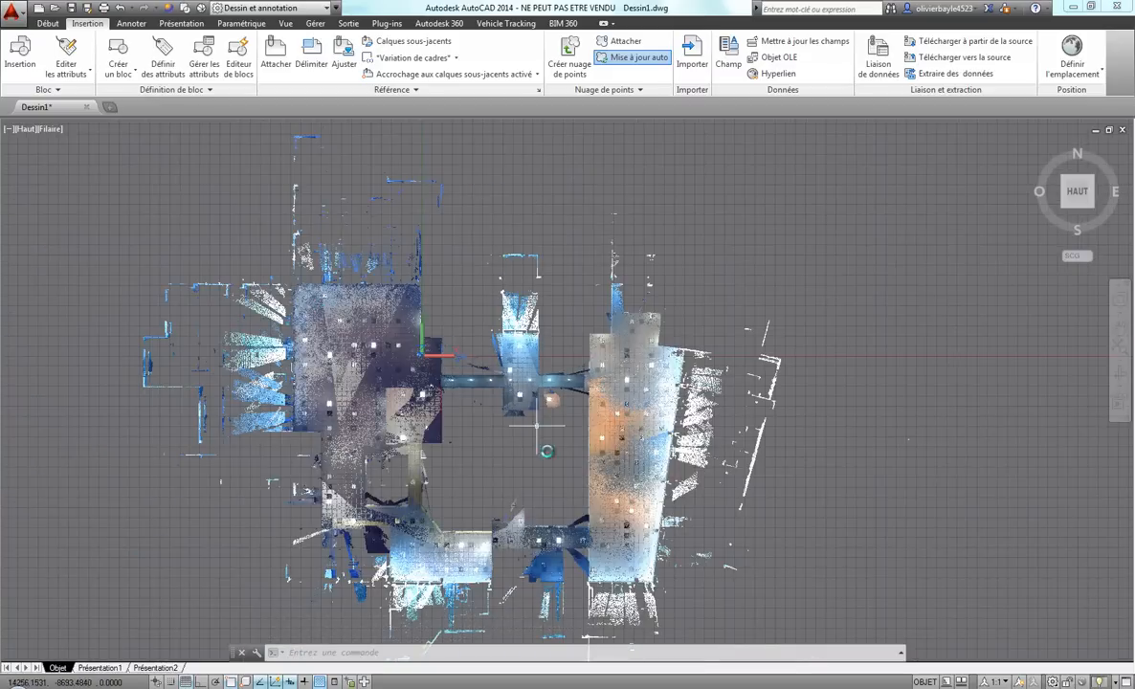
pyautogui.keyDown('shift'); pyautogui.moveTo(508, 432); pyautogui.dragTo(566, 643, button='middle'); pyautogui.keyUp('shift')
pyautogui.click(620, 375)
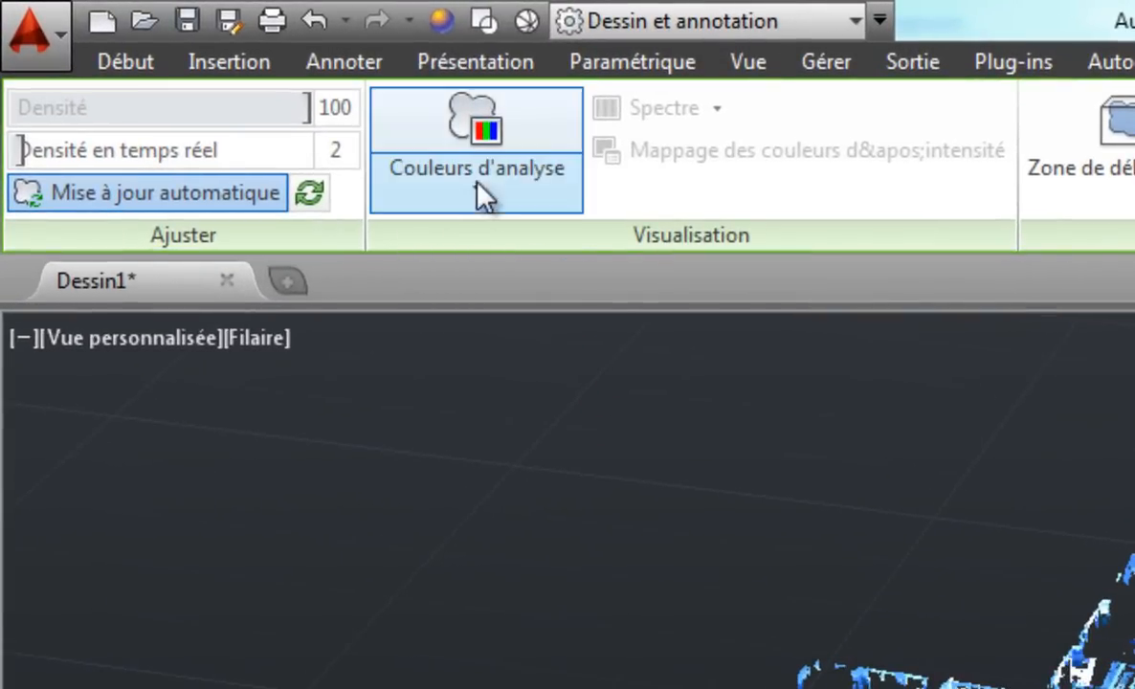
pyautogui.click(477, 184)
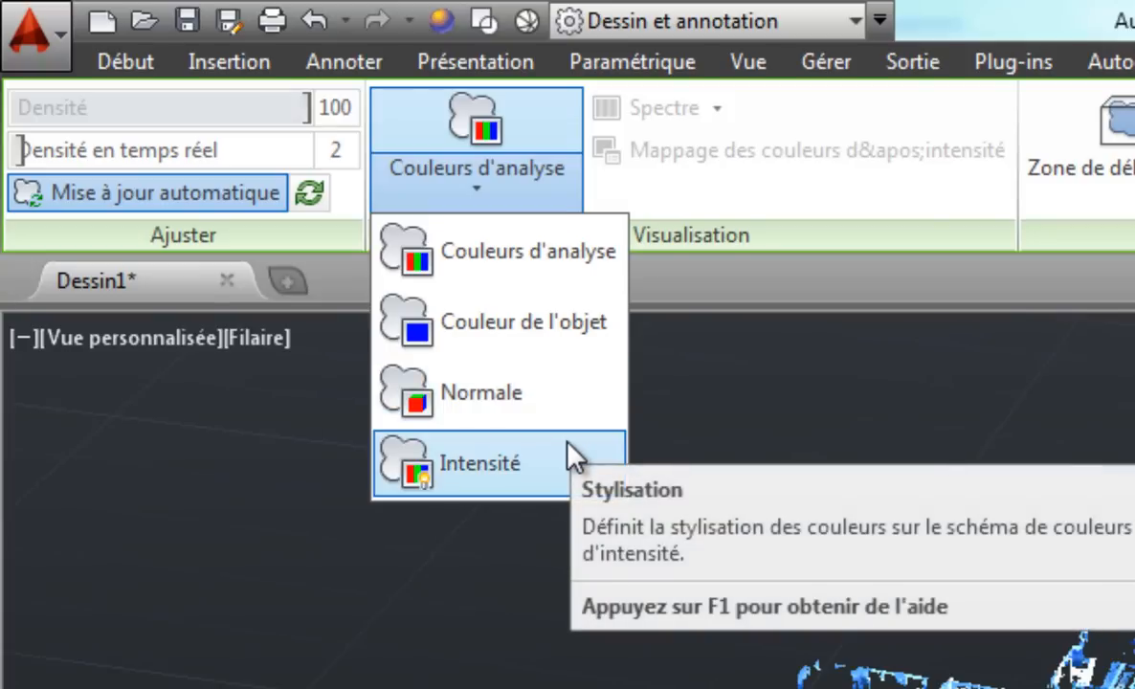
pyautogui.click(572, 458)
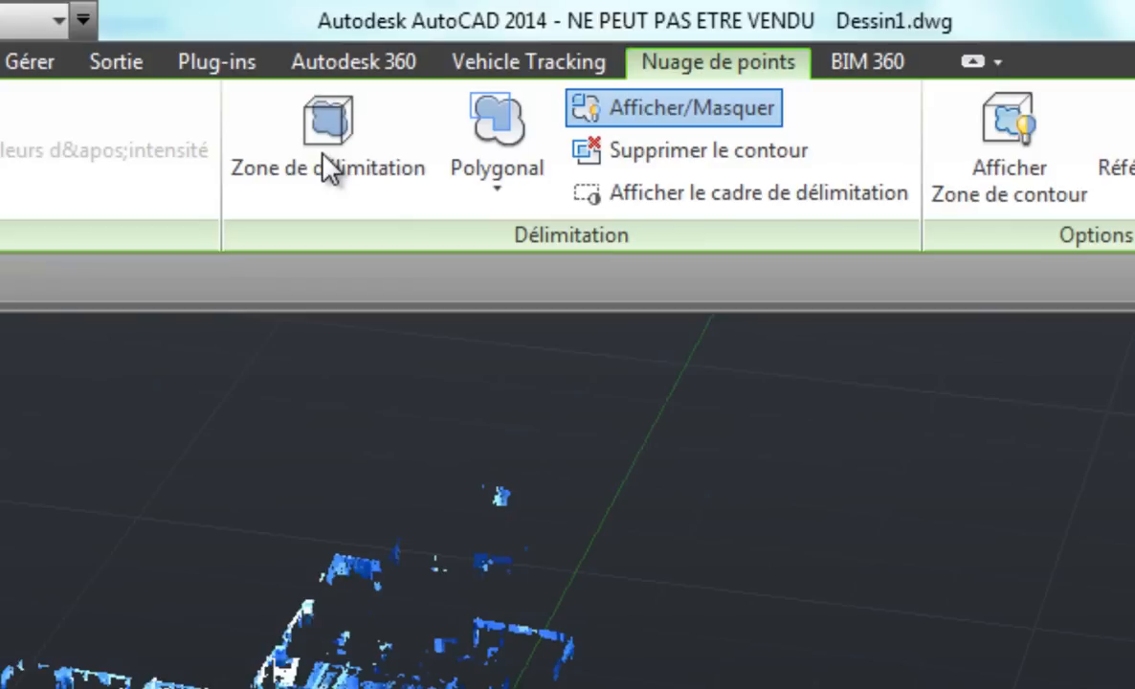
# - In the top view, crop the point cloud with a four-point polygonal boundary around the narrow block between the two large wings
pyautogui.click(502, 188)
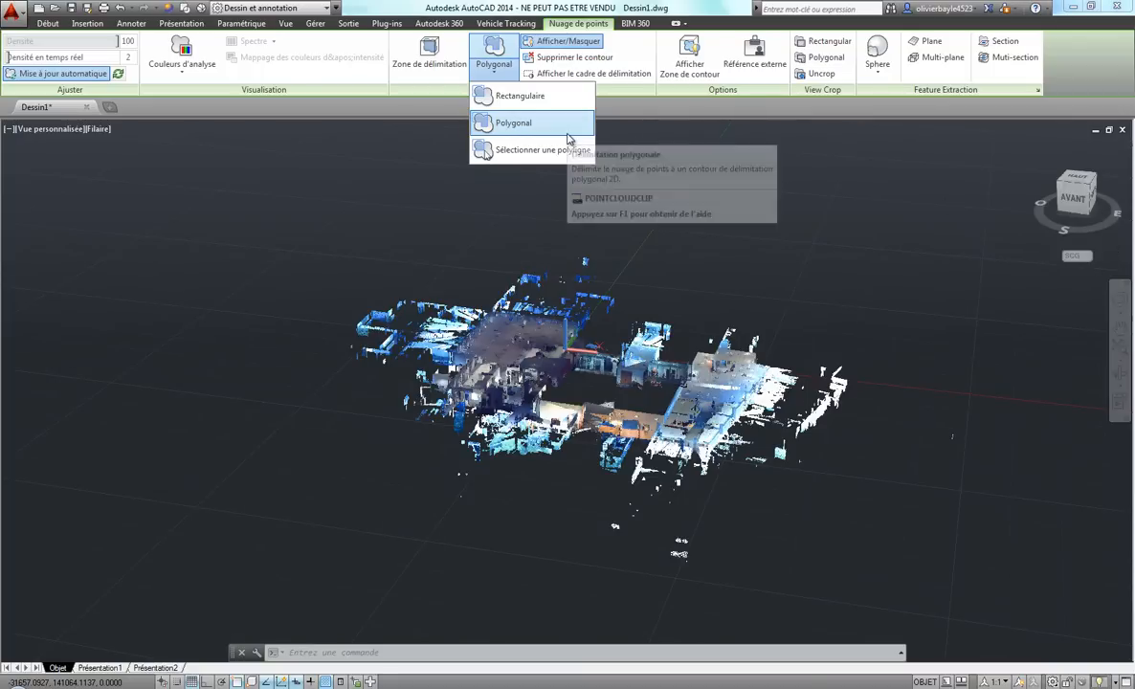
pyautogui.click(531, 125)
pyautogui.click(1079, 180)
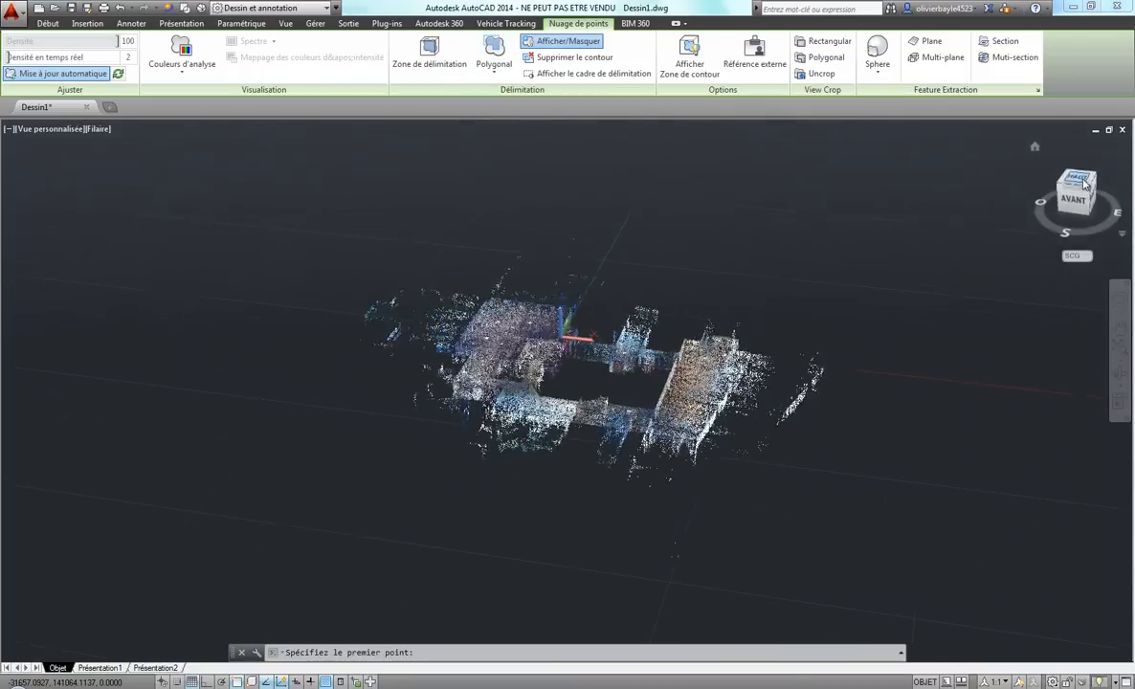
pyautogui.scroll(2, 572, 308)
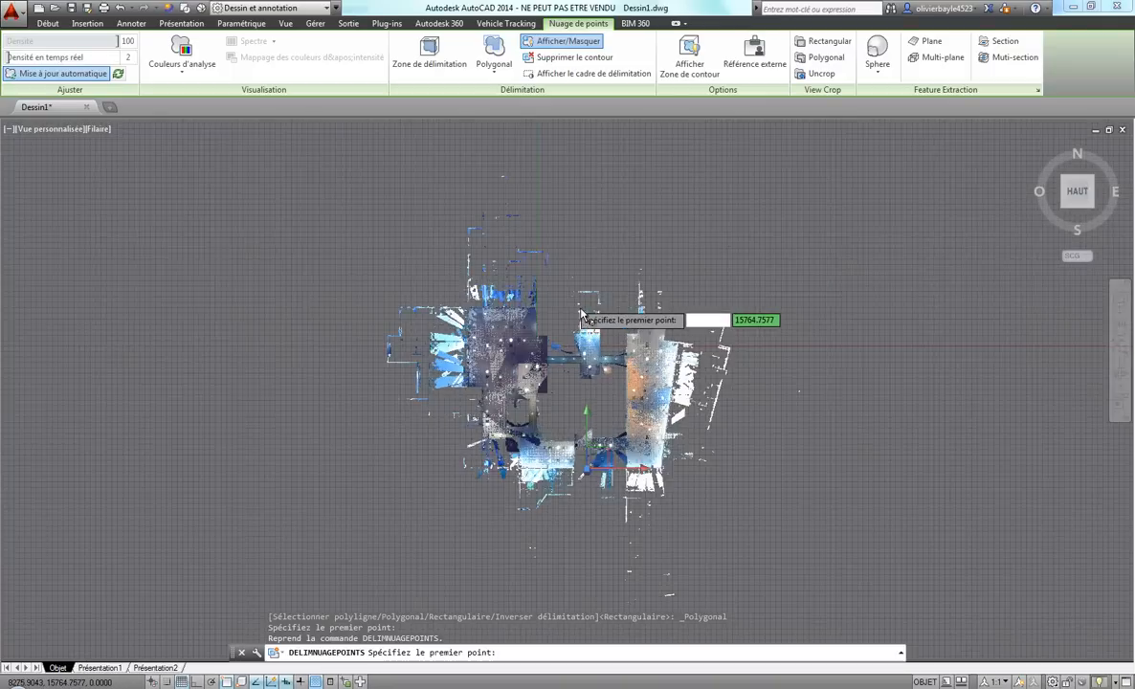
pyautogui.click(566, 255)
pyautogui.click(621, 255)
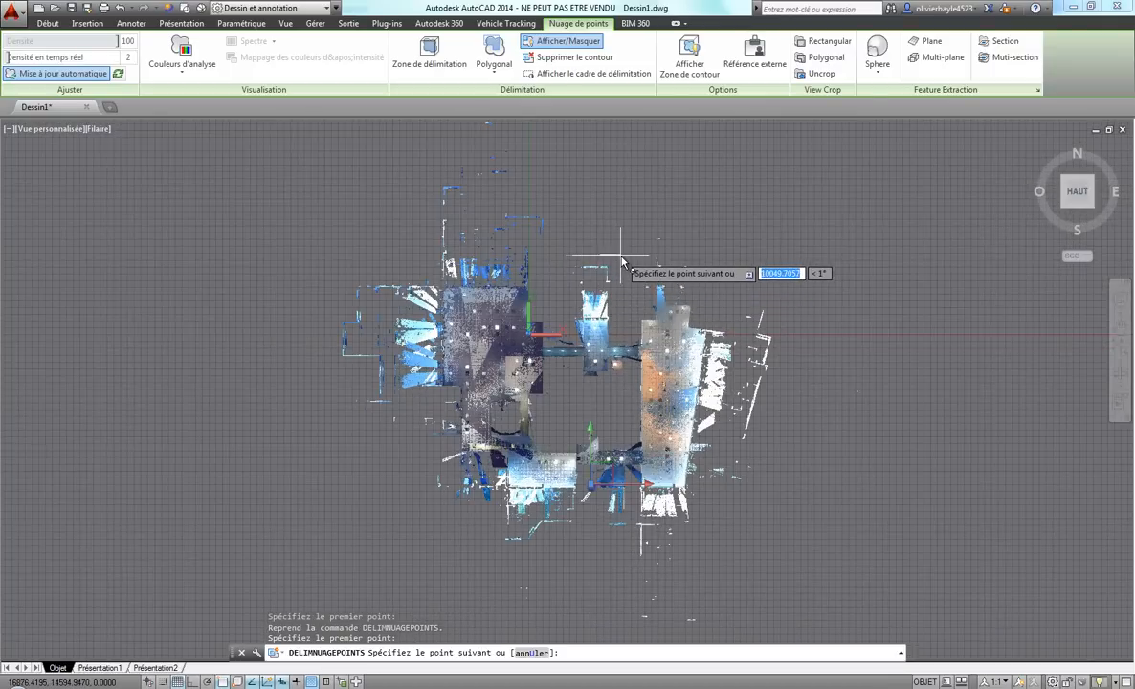
pyautogui.click(620, 393)
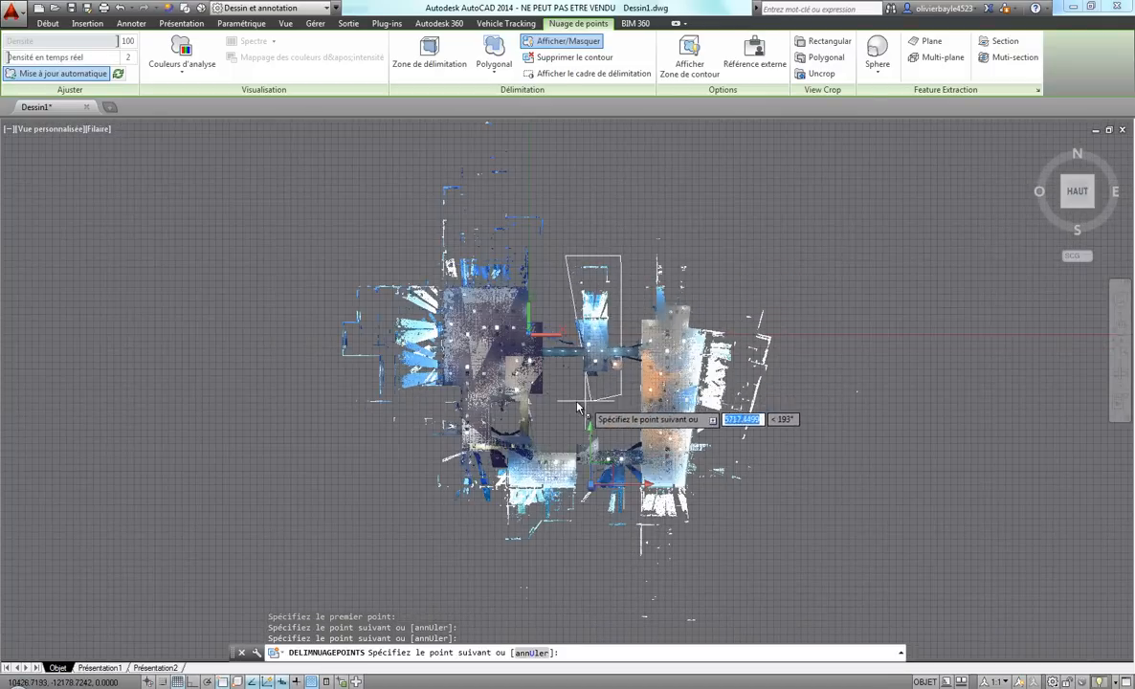
pyautogui.click(566, 392)
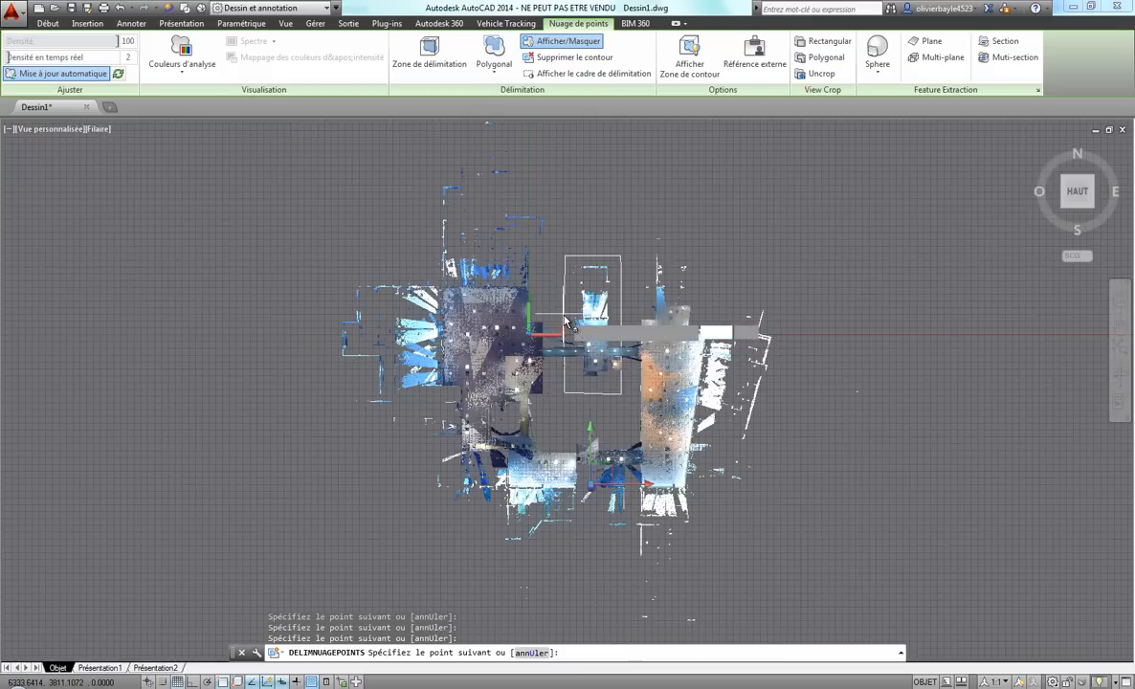
pyautogui.press('Return')
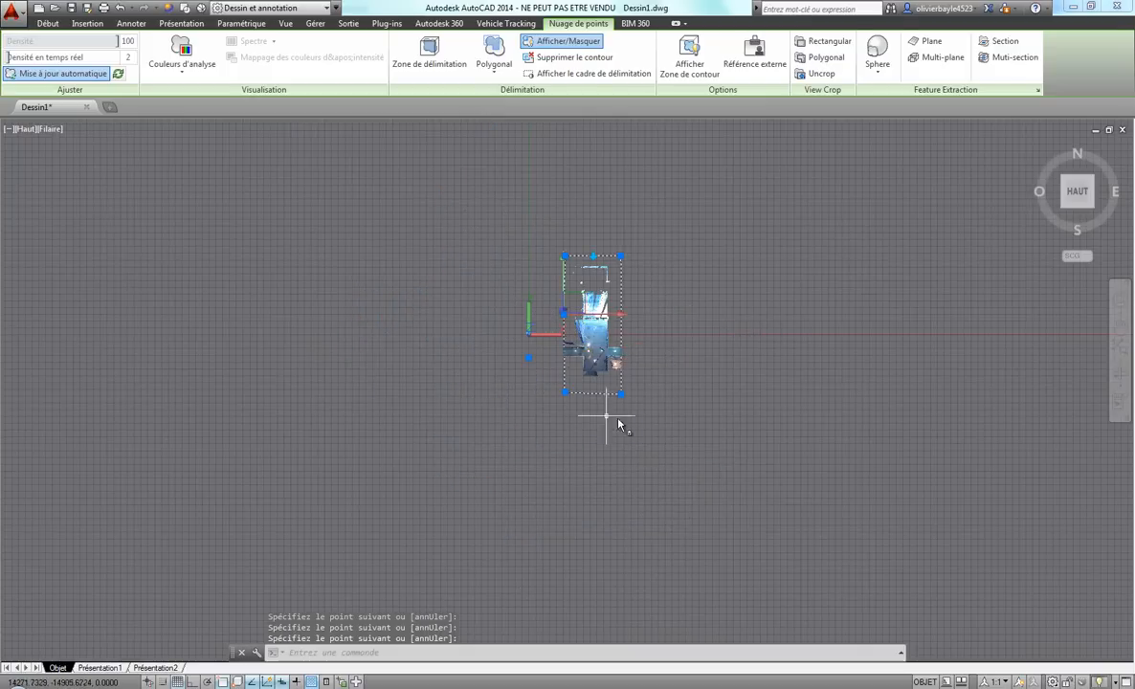
# - View the cropped block in 3D and turn off the crop so the whole point cloud is displayed
pyautogui.keyDown('shift'); pyautogui.moveTo(616, 423); pyautogui.dragTo(644, 545, button='middle'); pyautogui.keyUp('shift')
pyautogui.scroll(5, 644, 545)
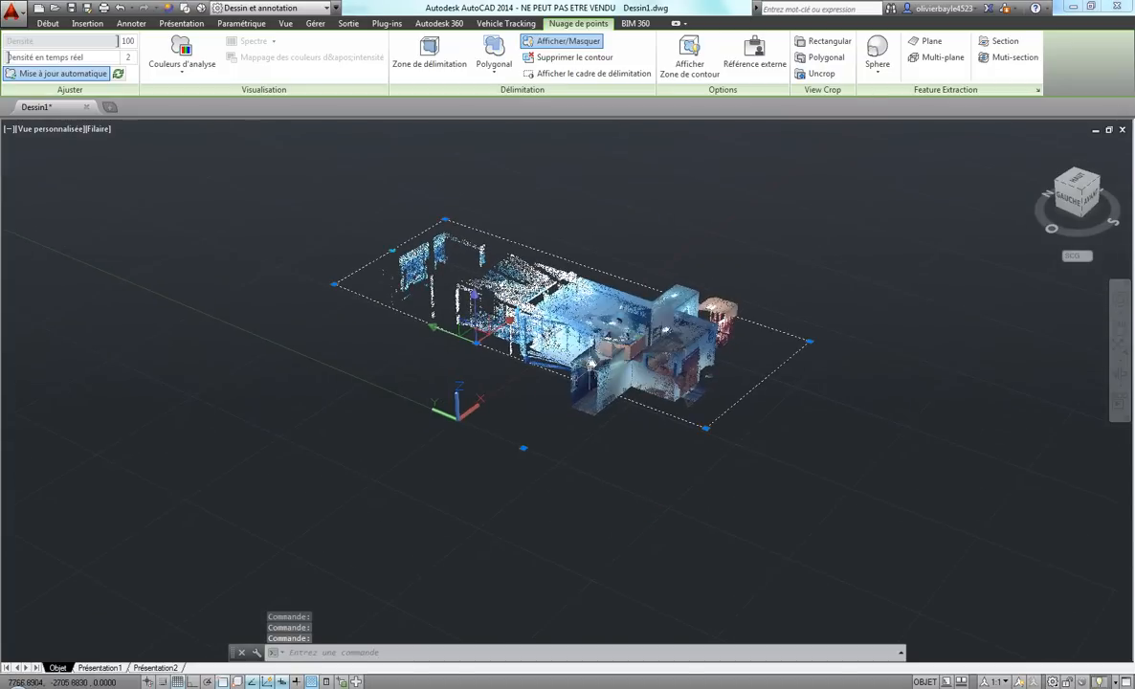
pyautogui.click(579, 44)
pyautogui.click(579, 43)
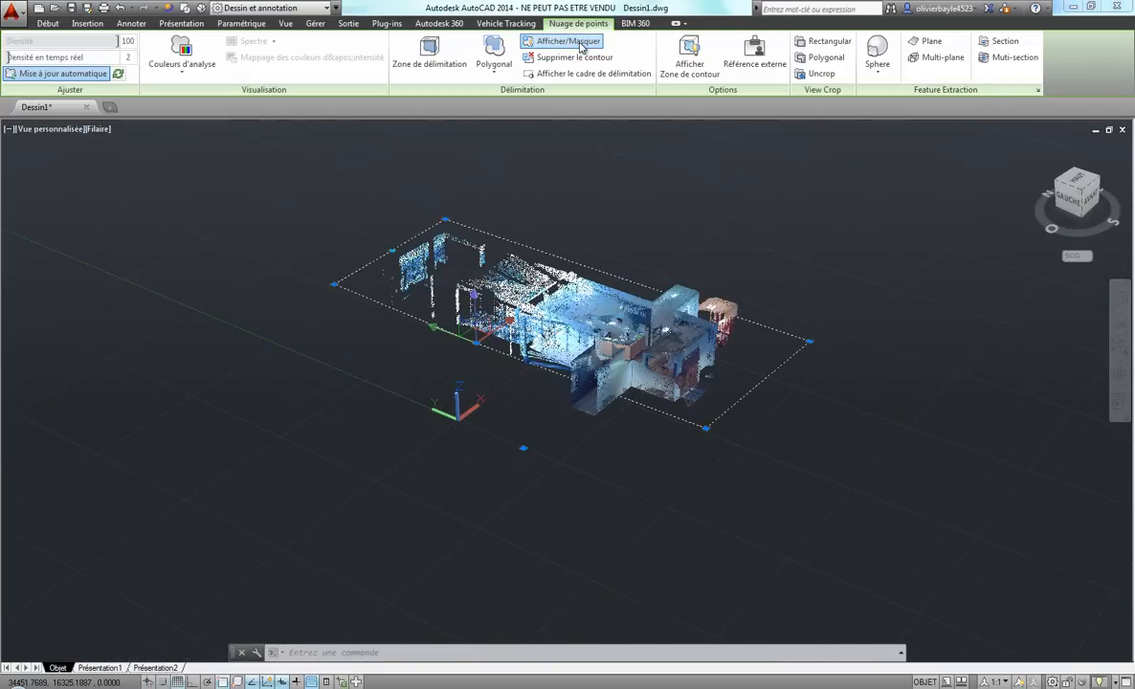
pyautogui.click(581, 43)
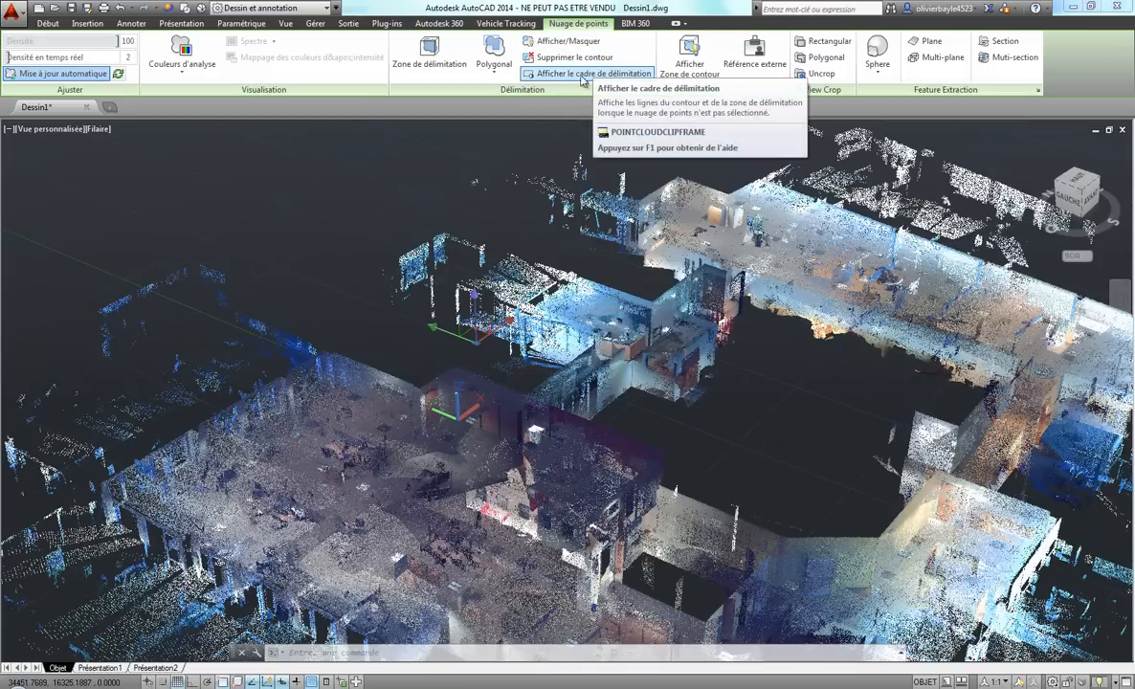
# - Toggle the point cloud's bounding box on and off, and turn the polygonal crop back on
pyautogui.click(693, 53)
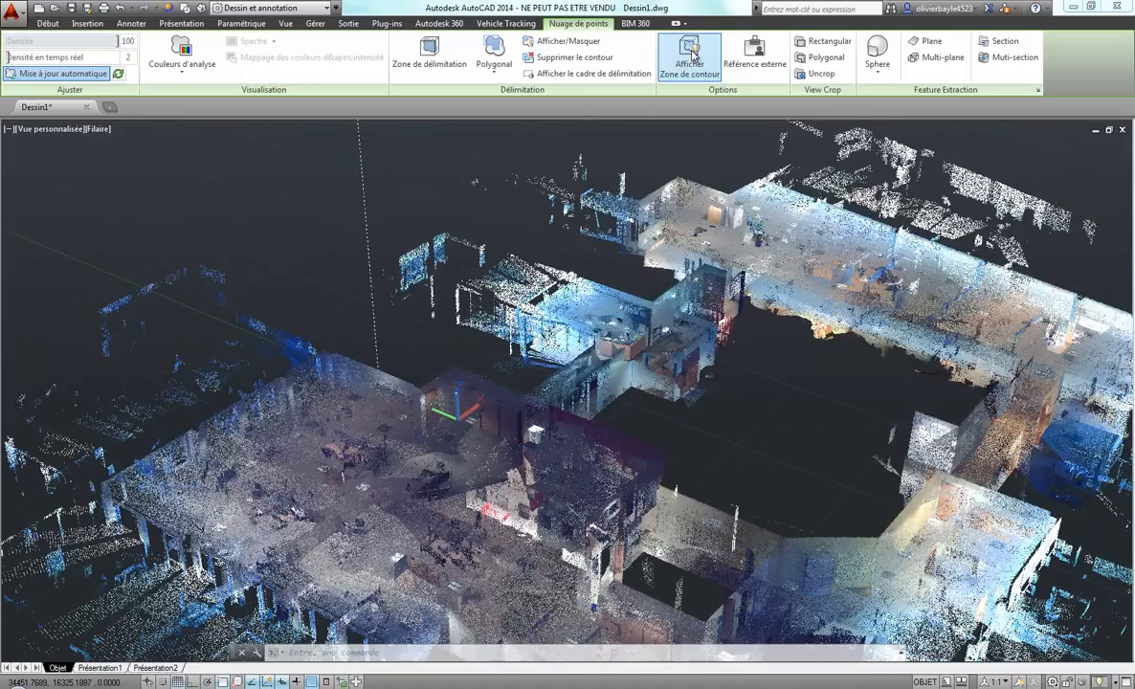
pyautogui.click(693, 53)
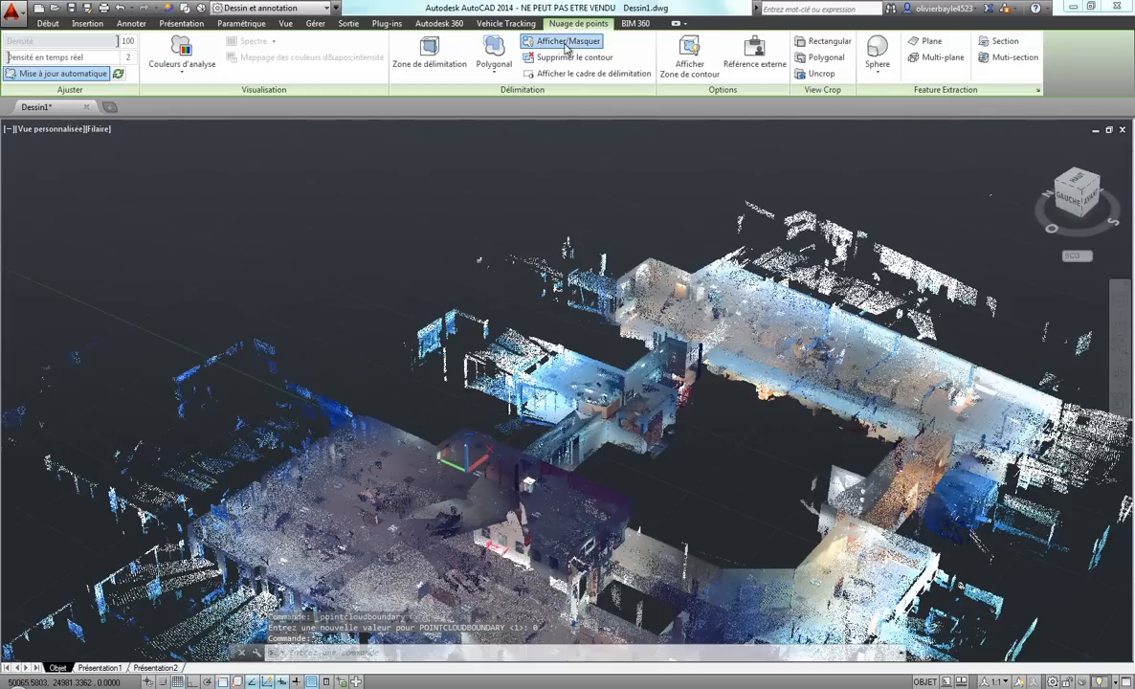
pyautogui.click(553, 41)
pyautogui.click(696, 54)
pyautogui.moveTo(563, 297); pyautogui.dragTo(547, 411, button='middle')
pyautogui.scroll(-1, 550, 402)
pyautogui.click(691, 54)
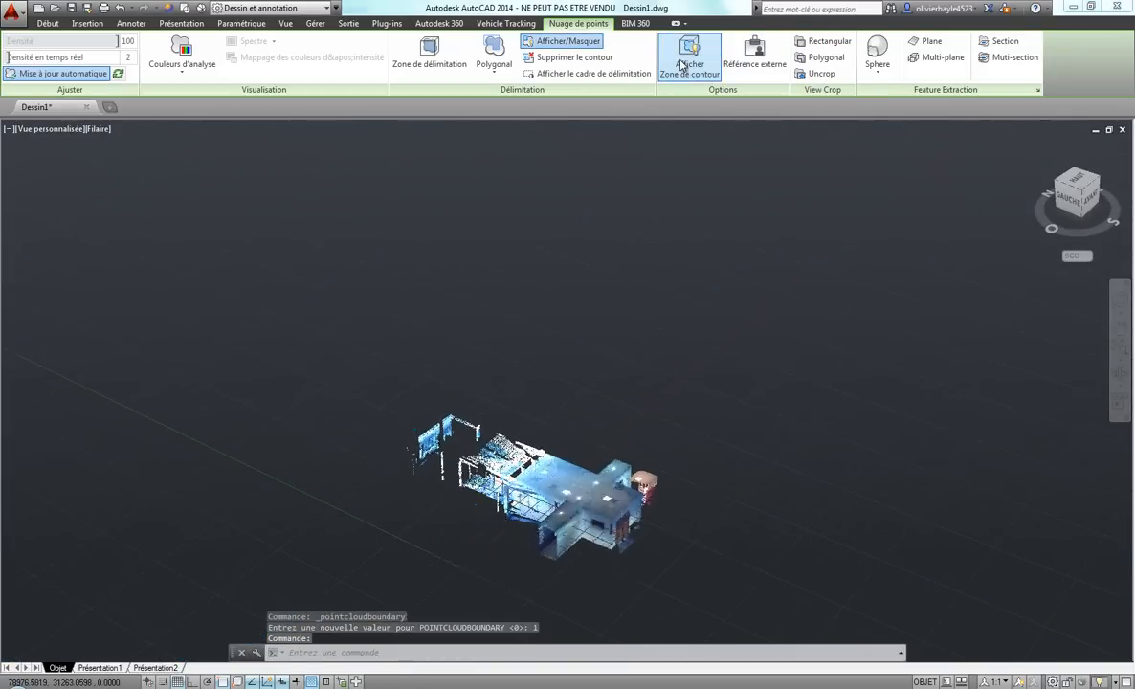
# - Select the cropped cloud, review its file details among the external references, and look over the available shape extraction types
pyautogui.moveTo(696, 225); pyautogui.dragTo(719, 170, button='middle')
pyautogui.scroll(4, 622, 210)
pyautogui.moveTo(612, 330); pyautogui.dragTo(662, 299, button='middle')
pyautogui.click(681, 376)
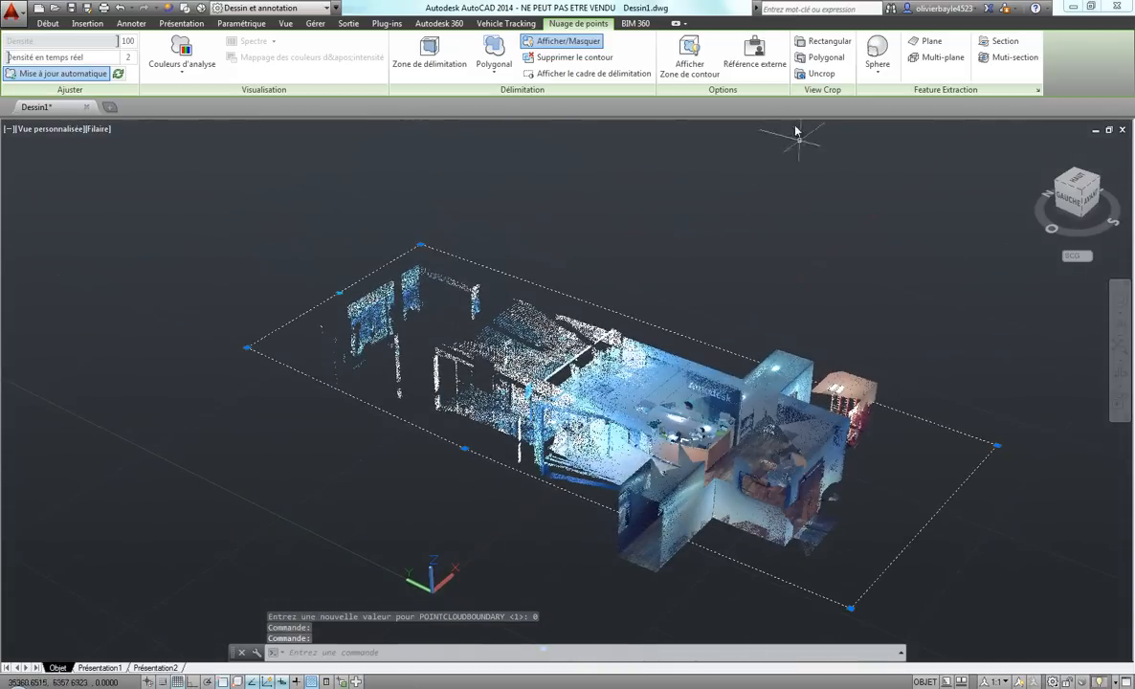
pyautogui.click(754, 63)
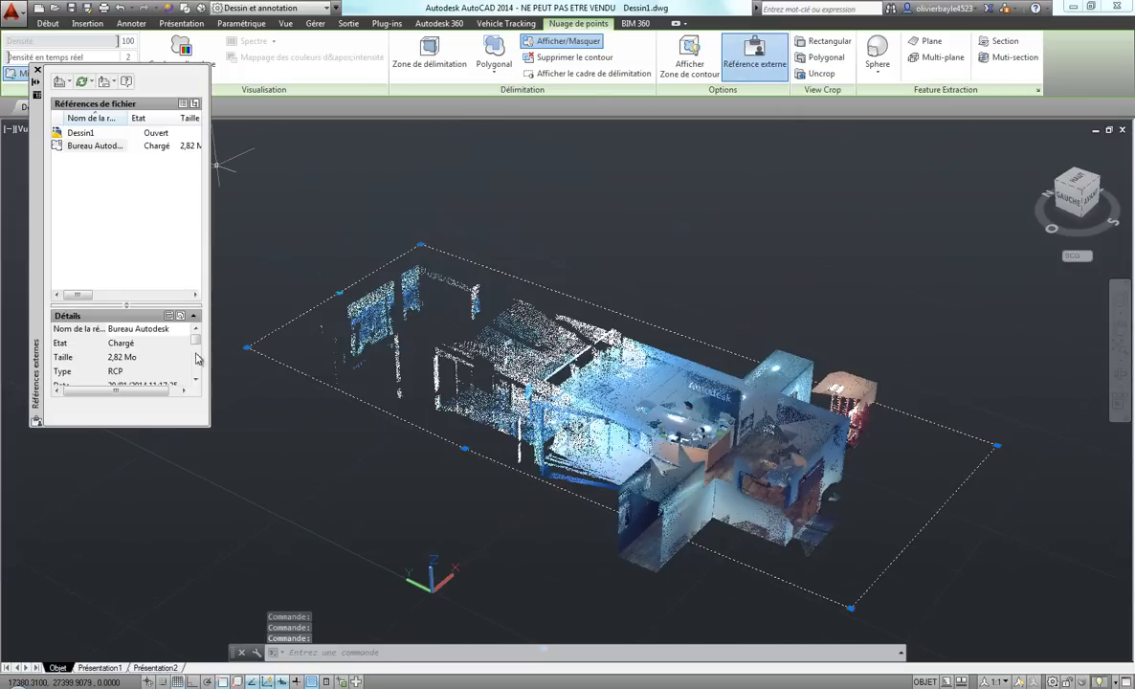
pyautogui.moveTo(210, 385); pyautogui.dragTo(345, 384)
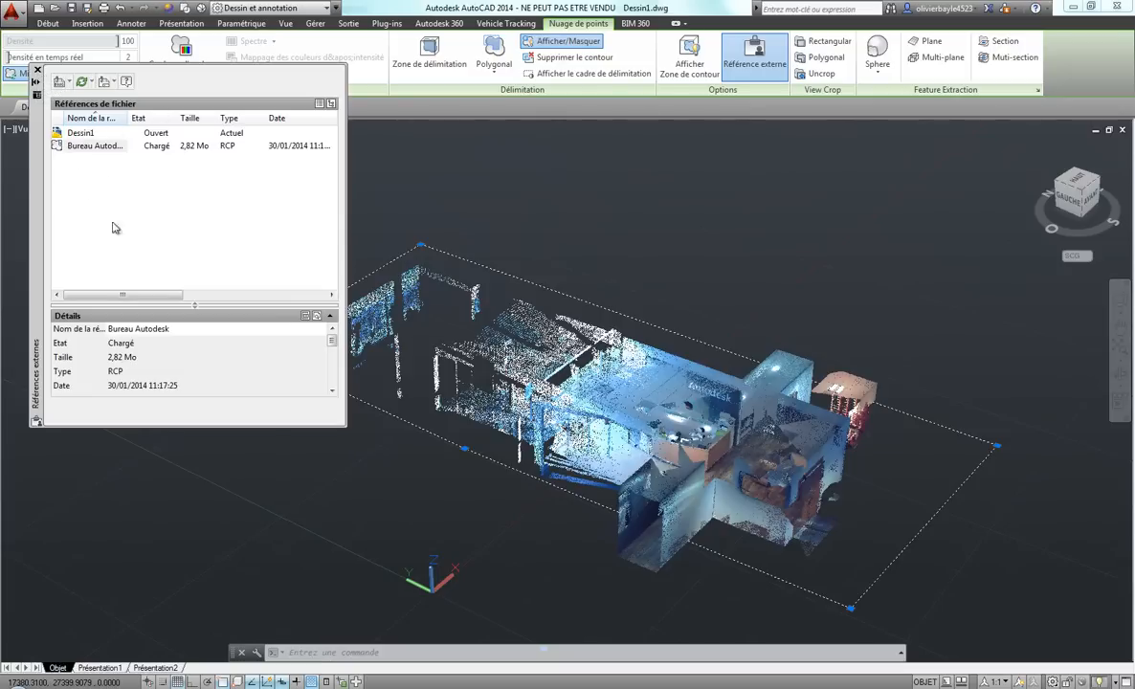
pyautogui.click(38, 71)
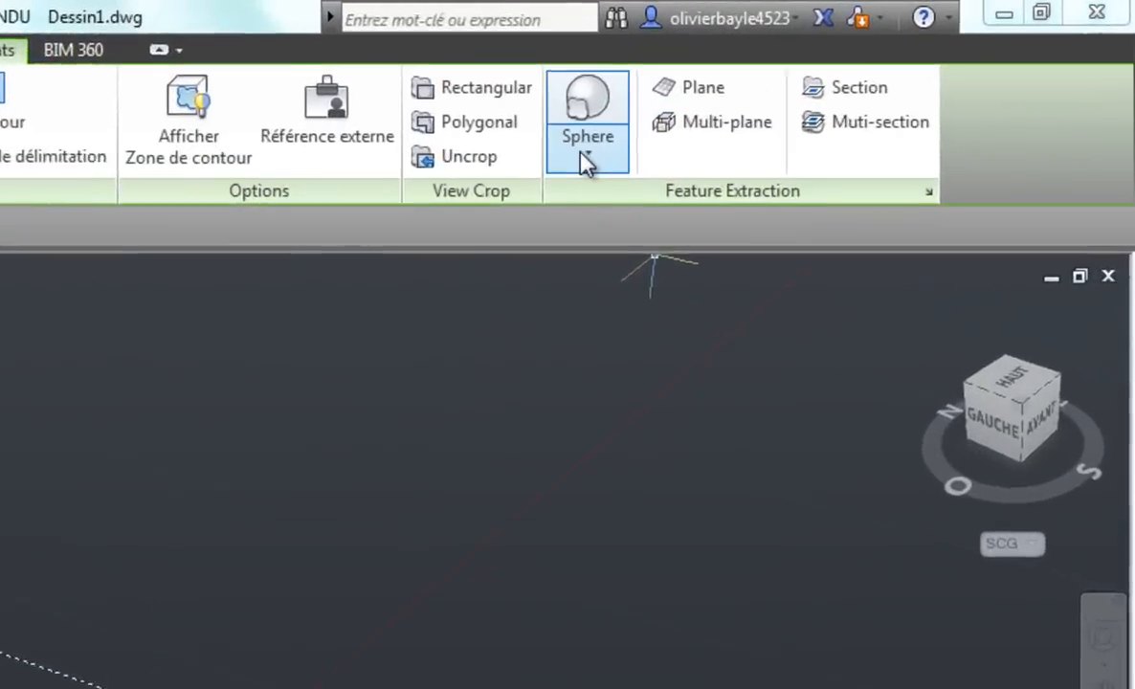
pyautogui.click(875, 71)
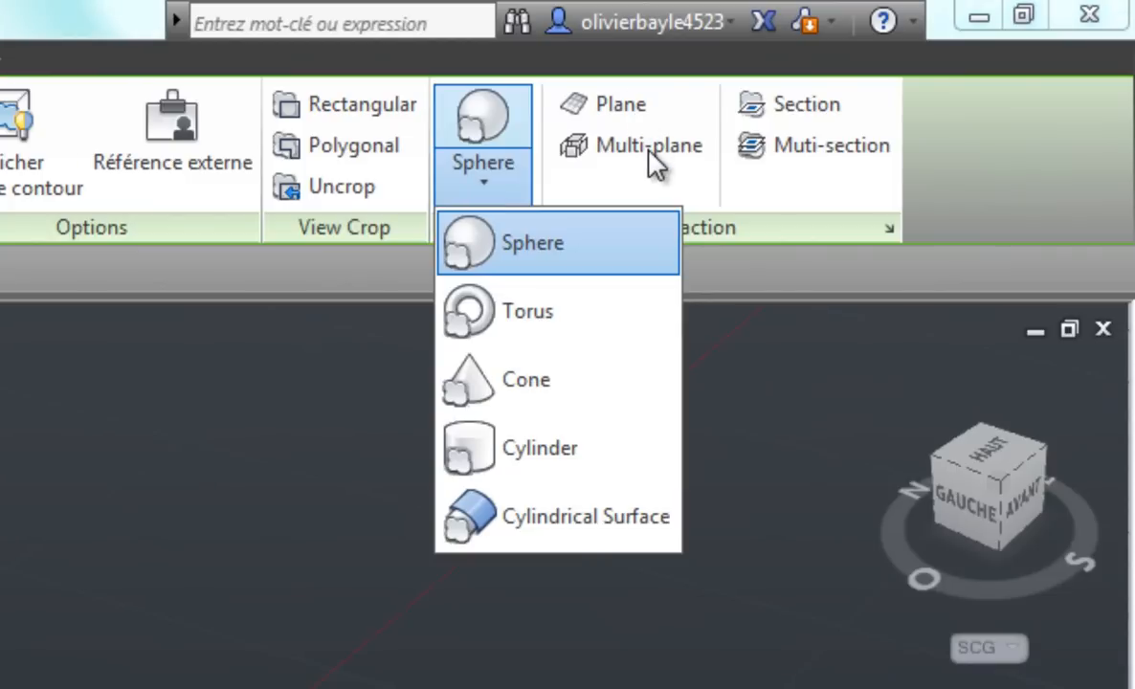
pyautogui.click(982, 134)
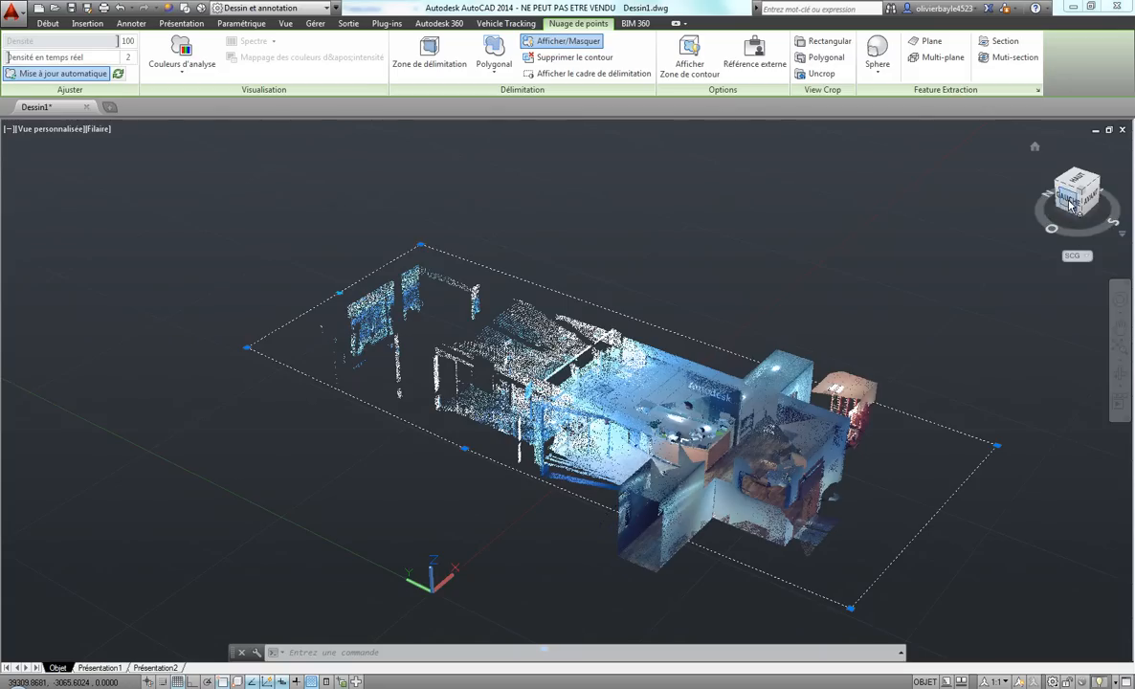
# - View the cropped cloud from the left side in parallel projection
pyautogui.click(967, 504)
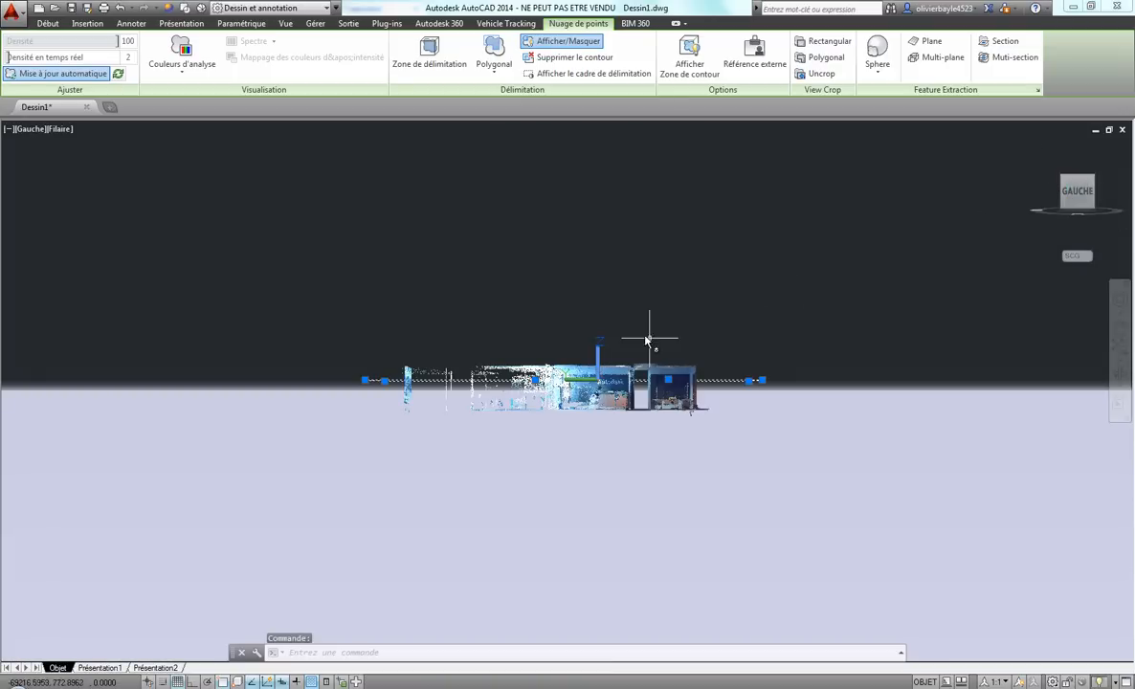
pyautogui.rightClick(1077, 192)
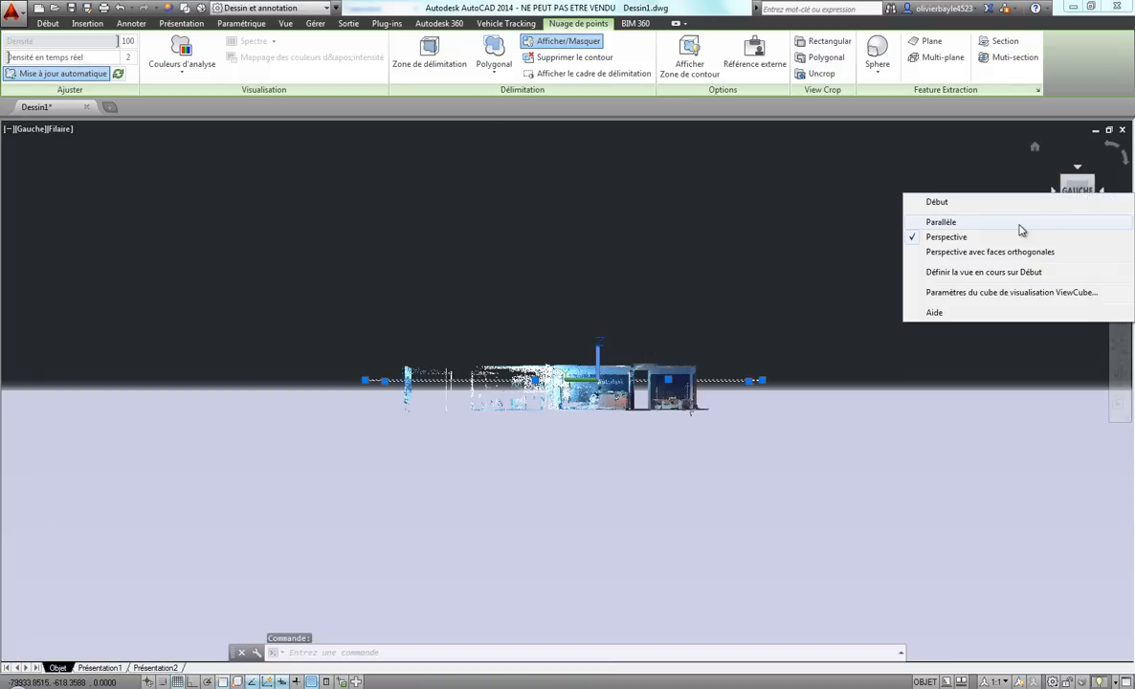
pyautogui.click(981, 226)
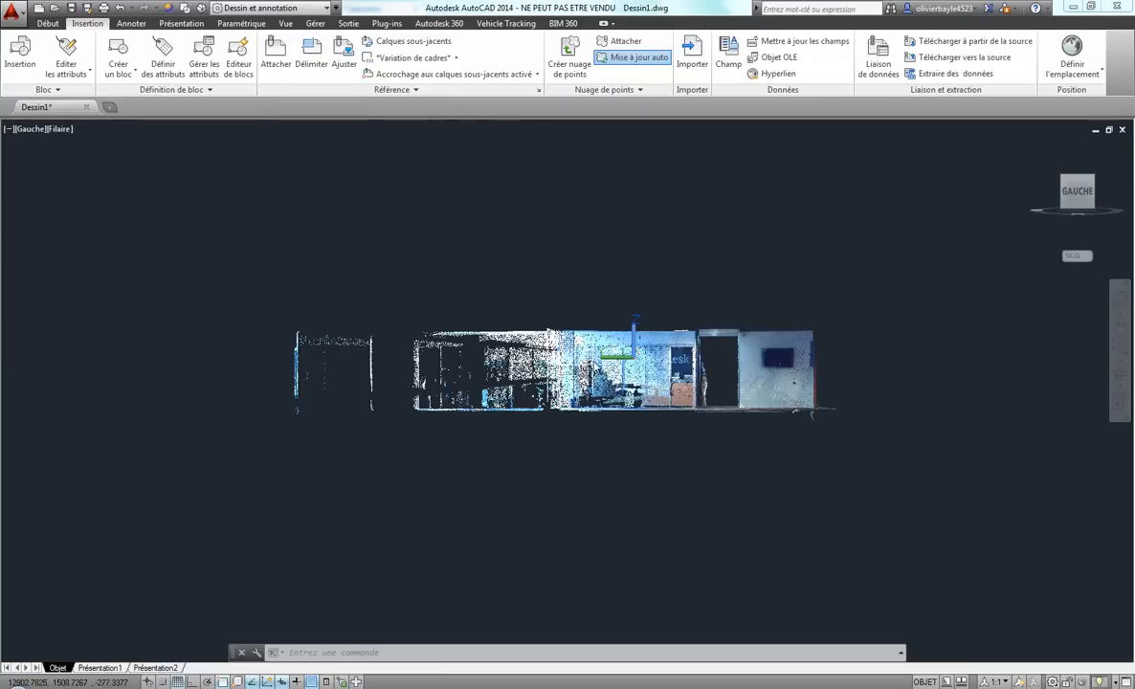
# - Set the cloud's real-time density to 100 and the drawing's maximum number of point cloud points to 10000000
pyautogui.click(623, 375)
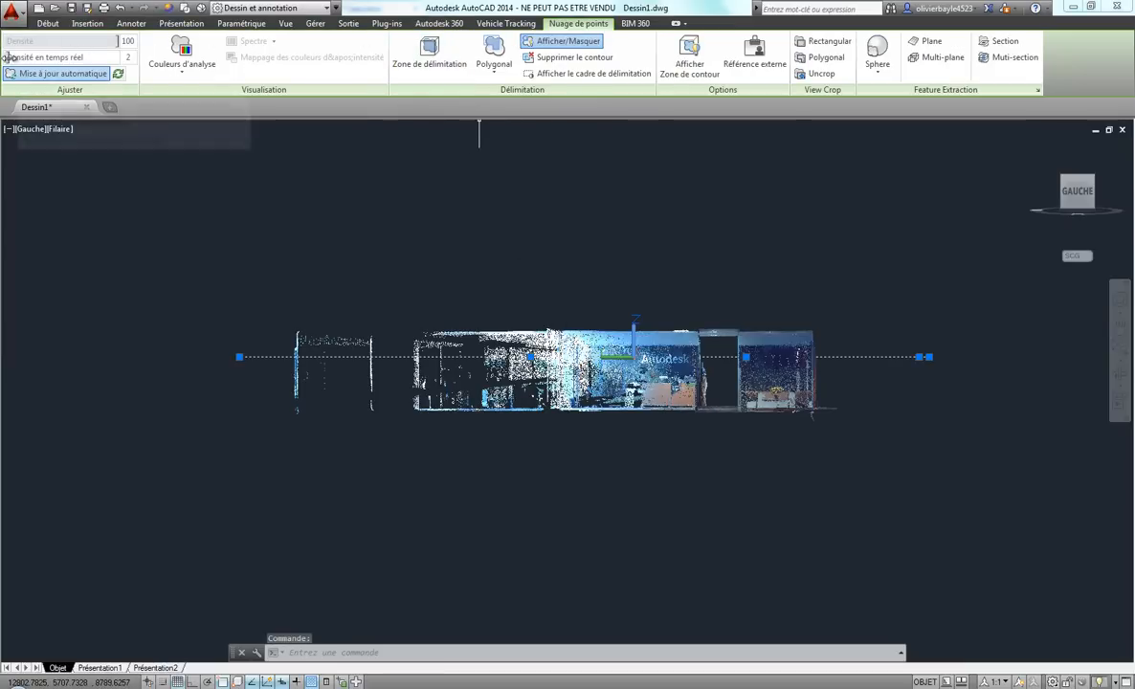
pyautogui.moveTo(9, 58); pyautogui.dragTo(195, 57)
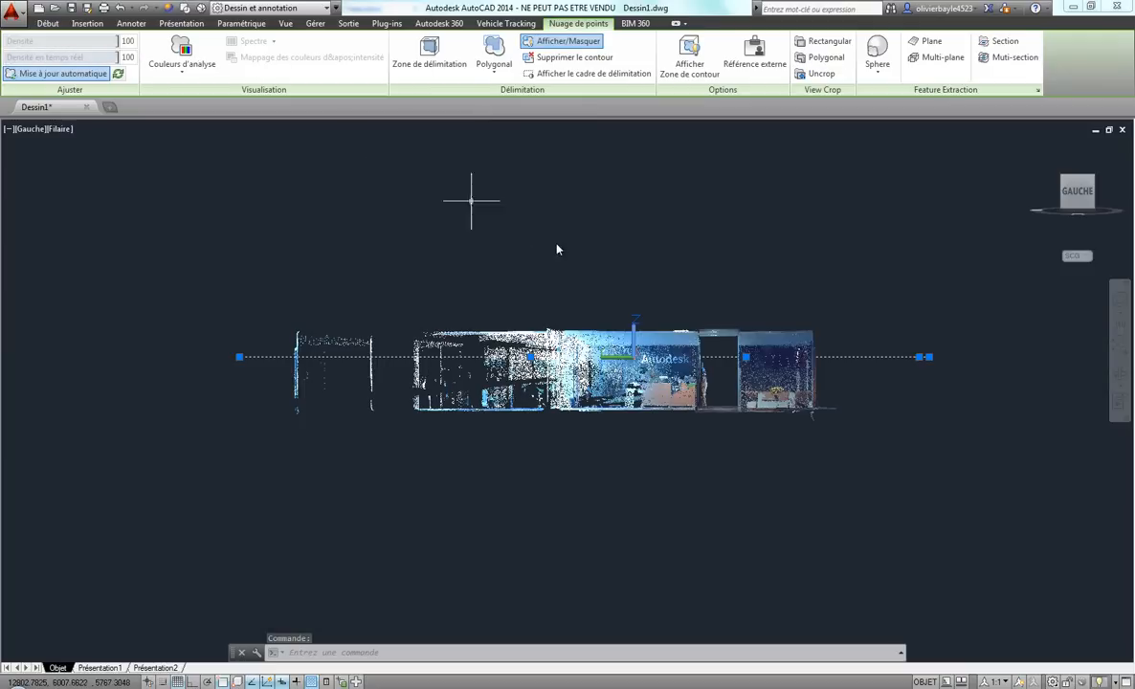
pyautogui.write('OPT')
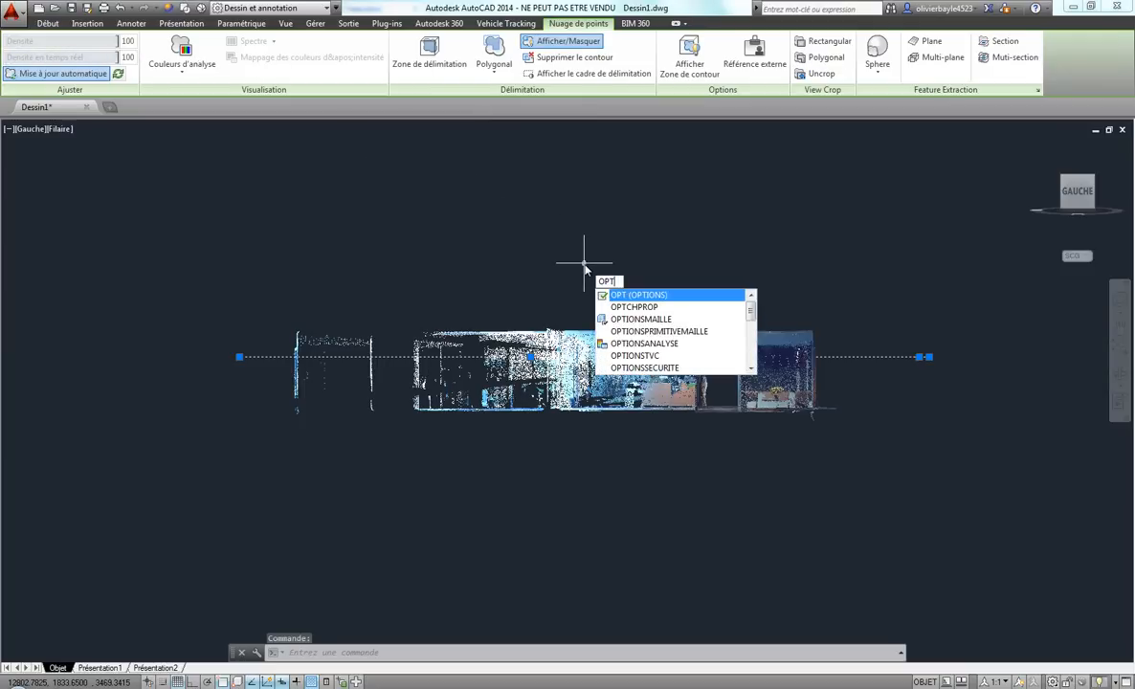
pyautogui.press('Return')
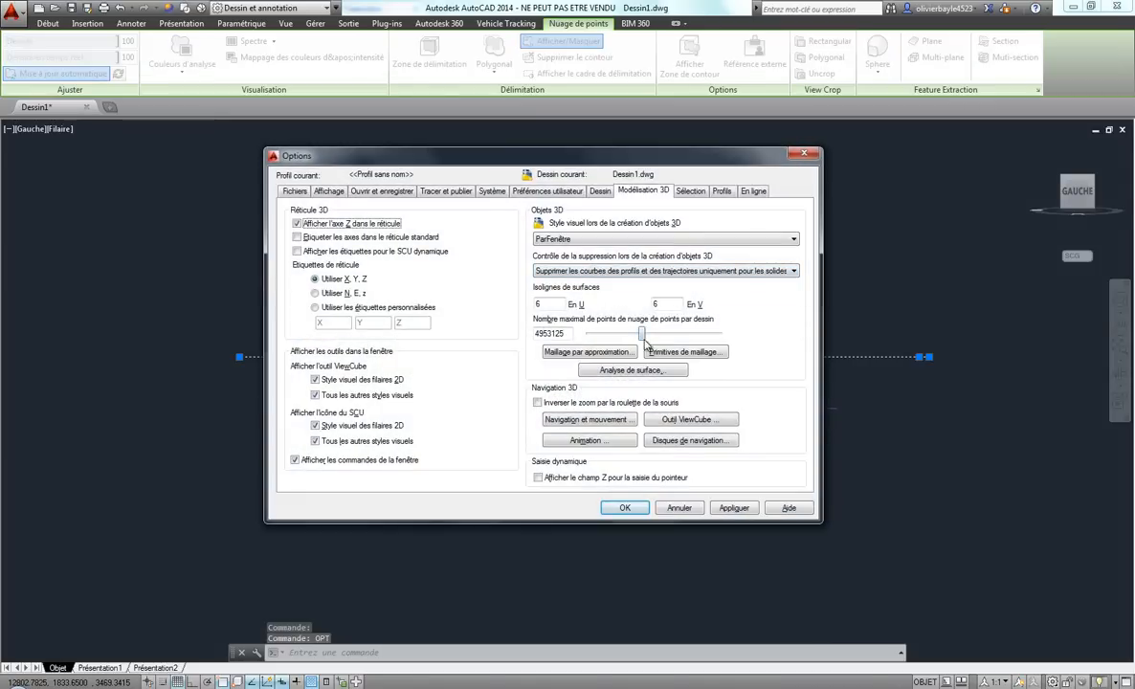
pyautogui.moveTo(642, 337); pyautogui.dragTo(726, 332)
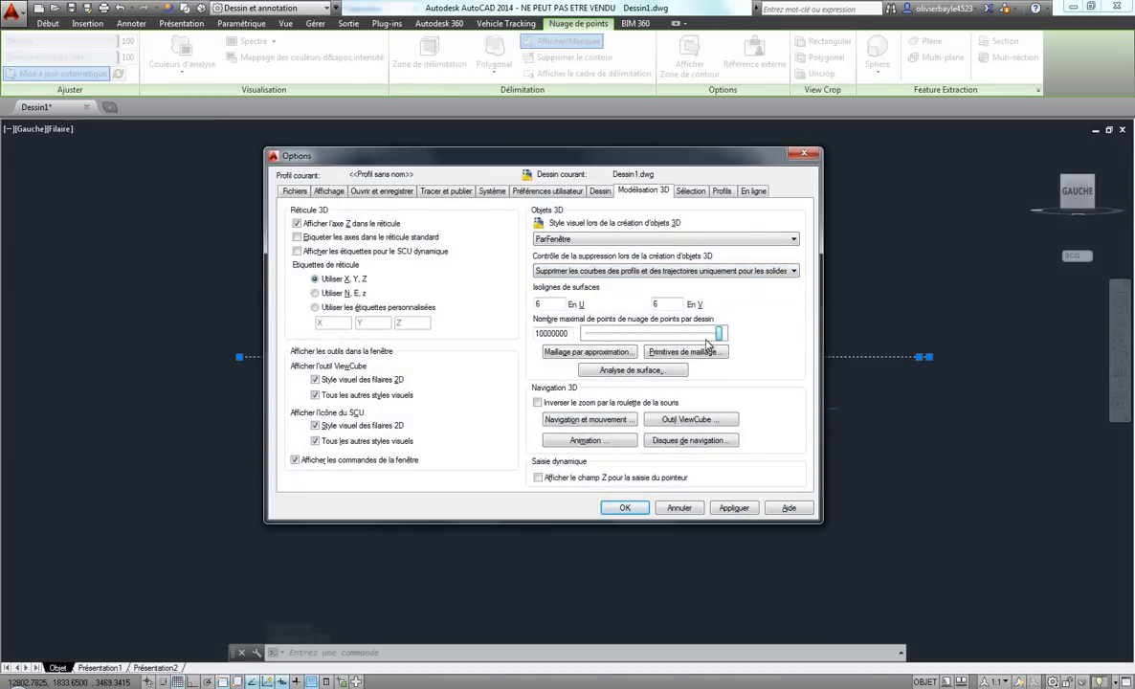
pyautogui.click(623, 507)
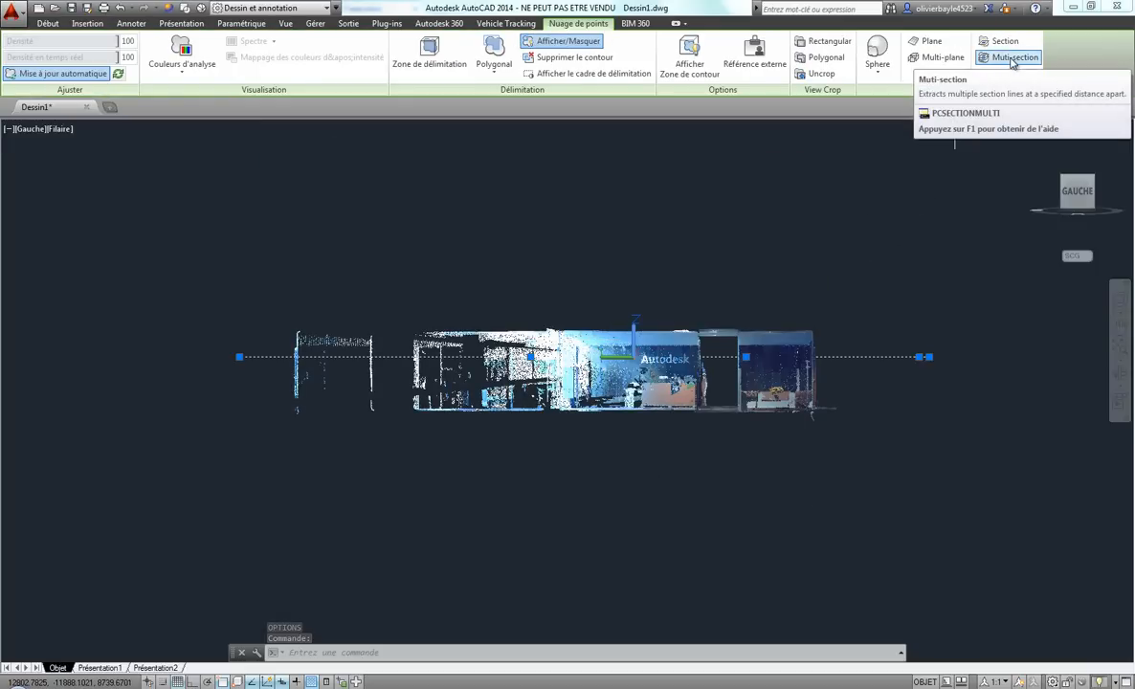
# - Start a multi-section extraction with a window around the whole cropped cloud and a horizontal section line just below the ceiling
pyautogui.click(1013, 59)
pyautogui.click(273, 310)
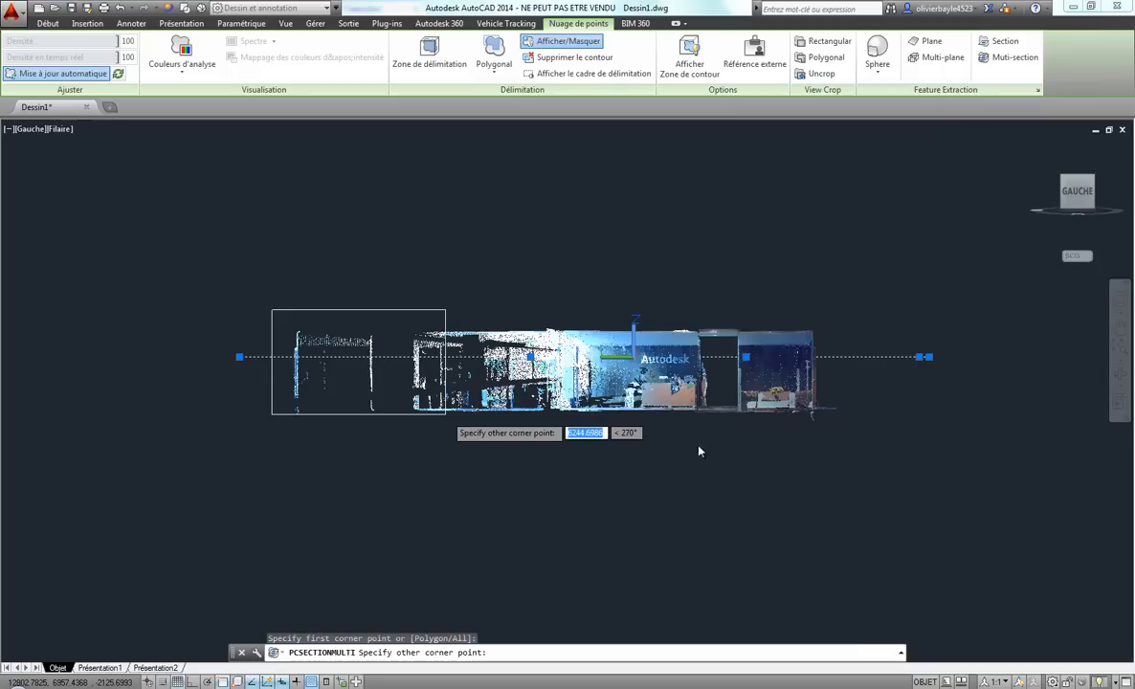
pyautogui.click(854, 433)
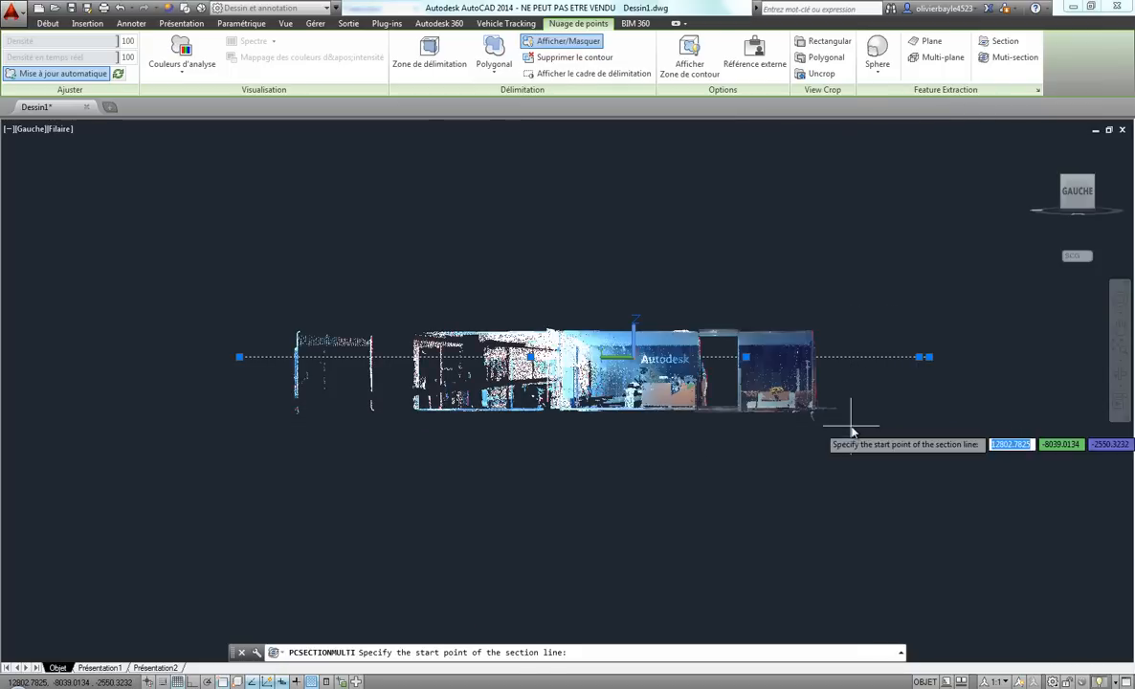
pyautogui.click(297, 353)
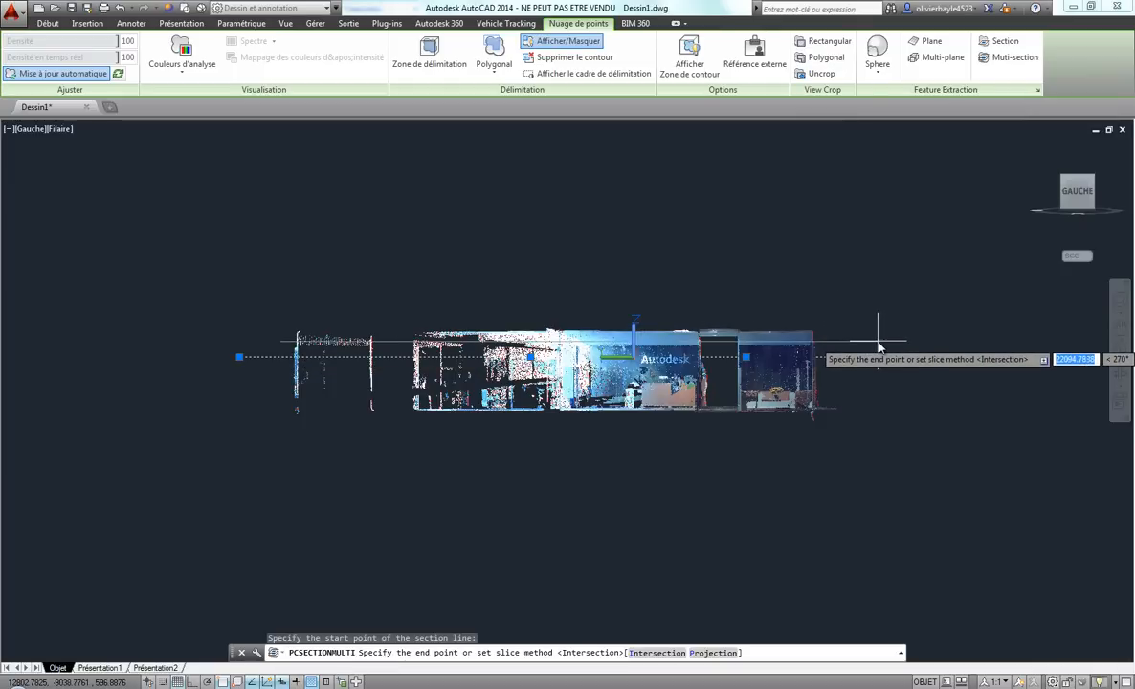
pyautogui.press('F8')
pyautogui.click(880, 347)
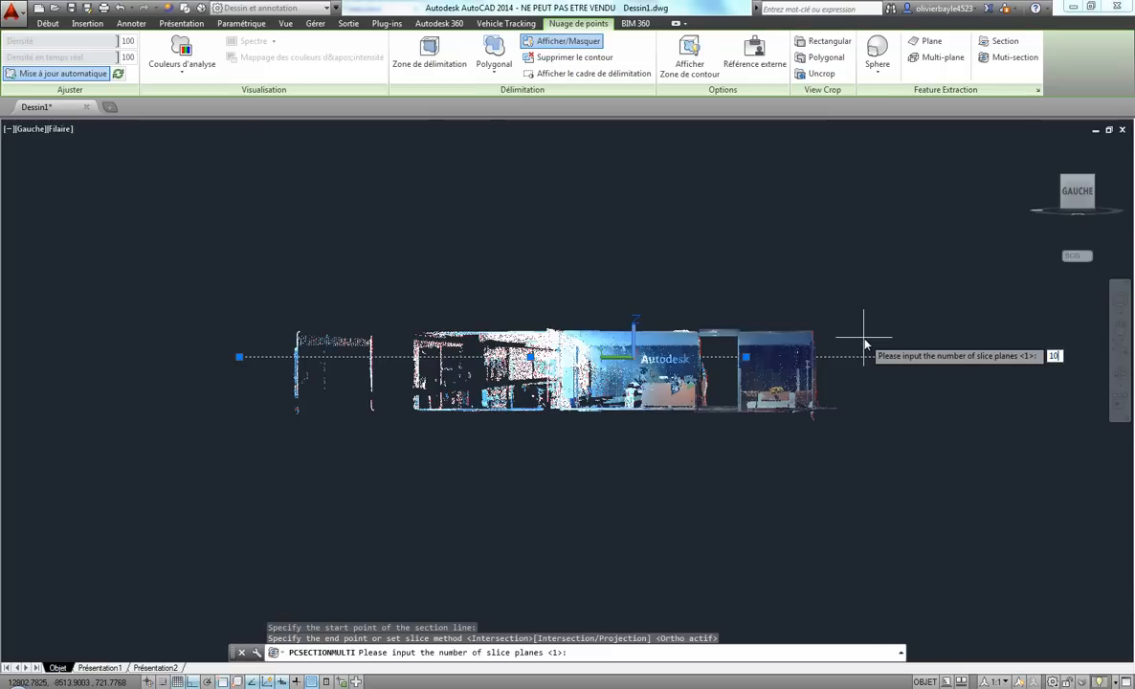
# - Extract 10 slice planes, entering 250 as the interval and fitting the slice points with polylines
pyautogui.press('Return')
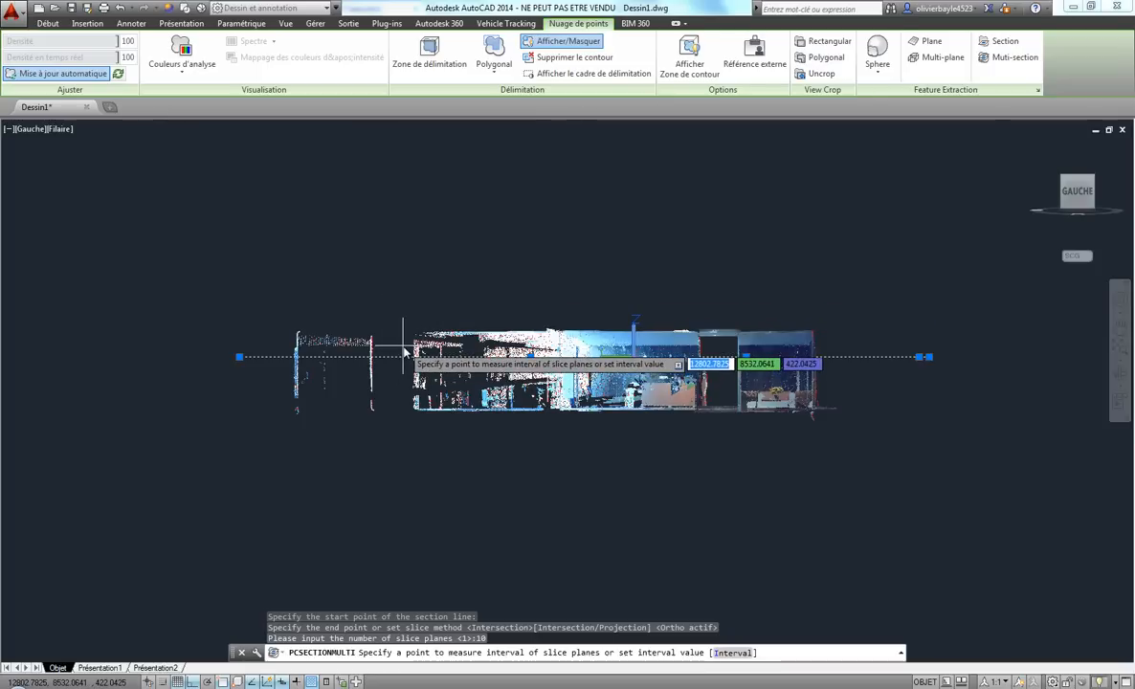
pyautogui.write('250')
pyautogui.press('Return')
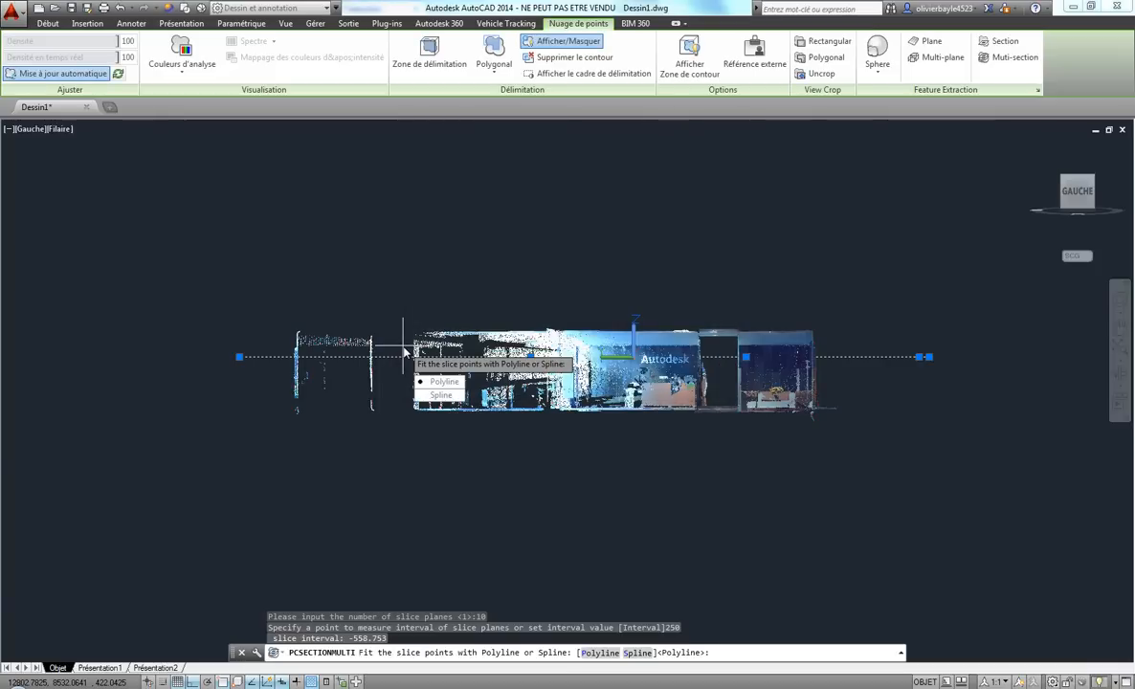
pyautogui.press('Return')
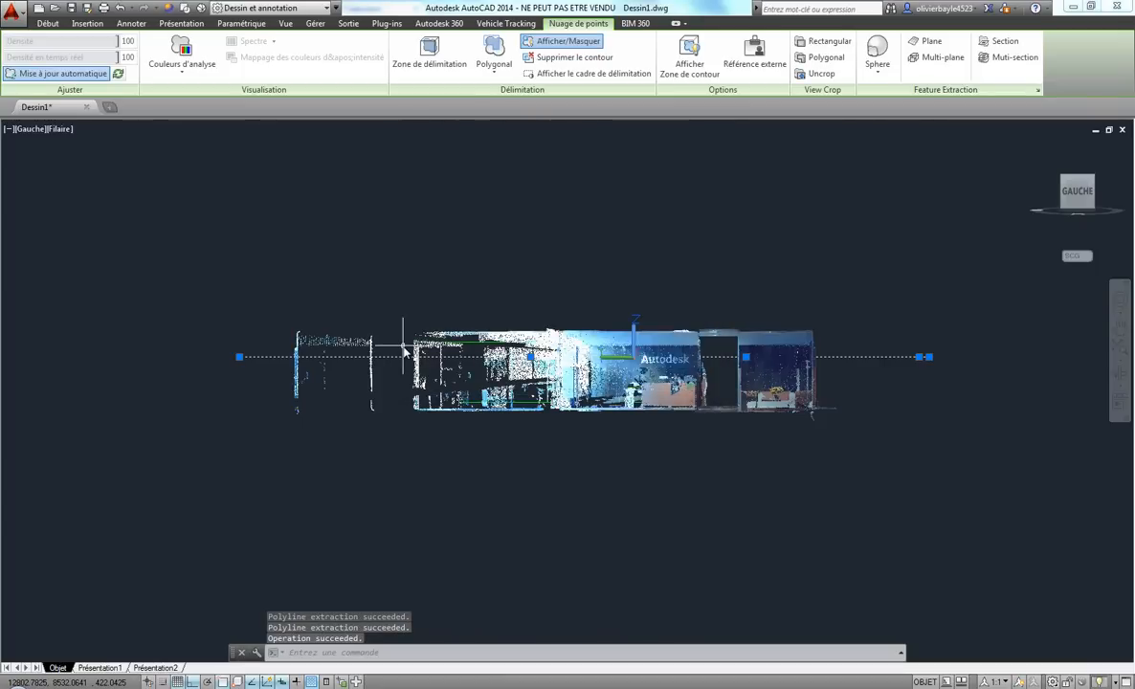
# - Hide the point cloud so that only the extracted section polylines are displayed
pyautogui.keyDown('shift'); pyautogui.moveTo(525, 312); pyautogui.dragTo(522, 380, button='middle'); pyautogui.keyUp('shift')
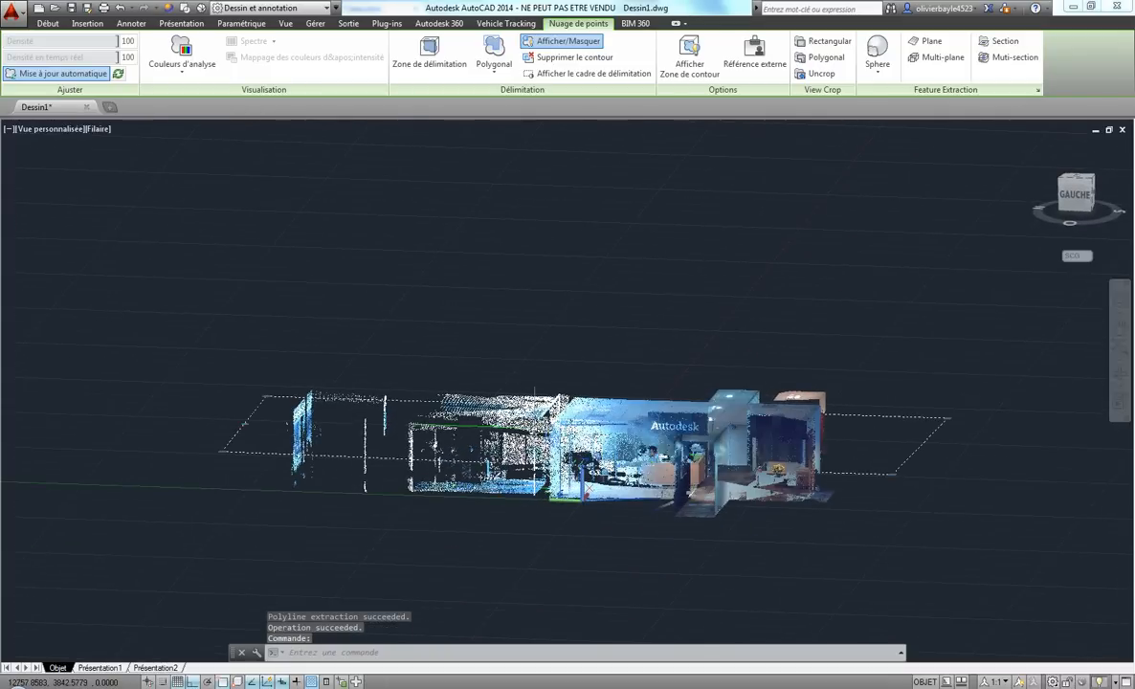
pyautogui.click(552, 413)
pyautogui.click(539, 413)
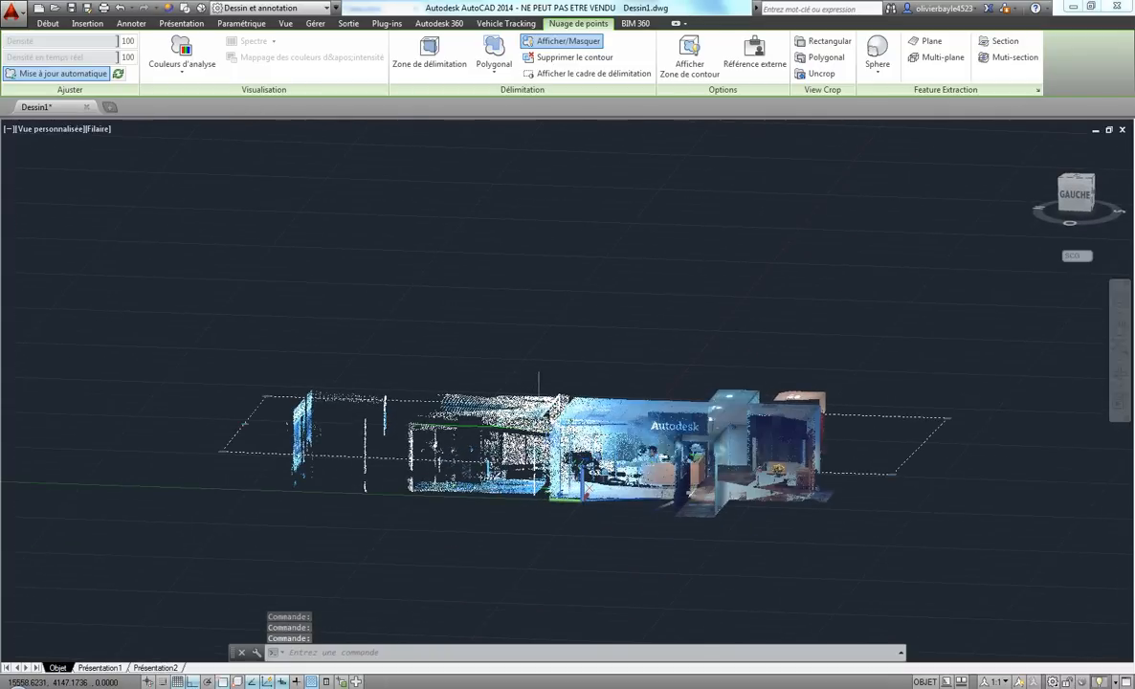
pyautogui.rightClick(584, 414)
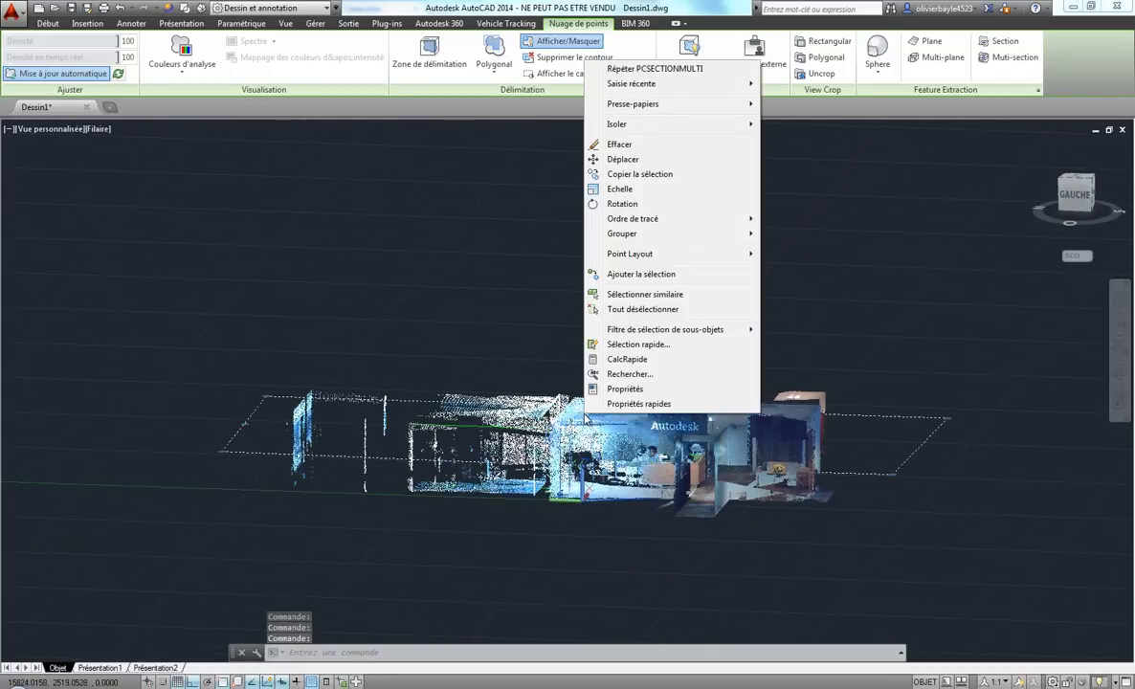
pyautogui.moveTo(670, 125)
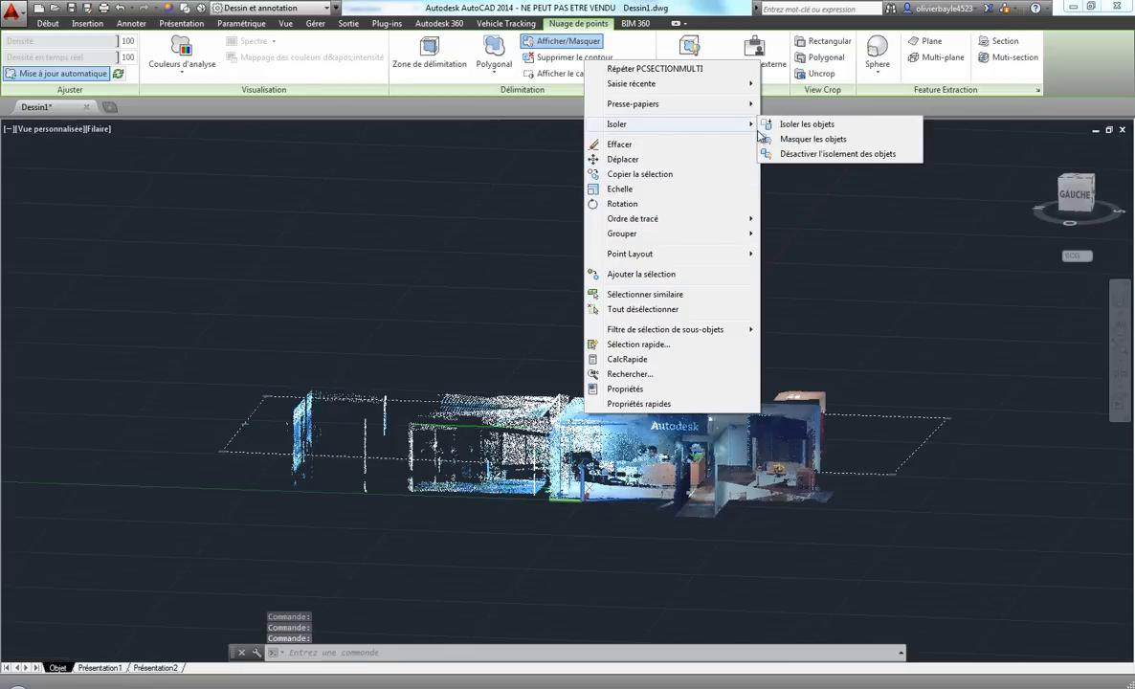
pyautogui.click(809, 141)
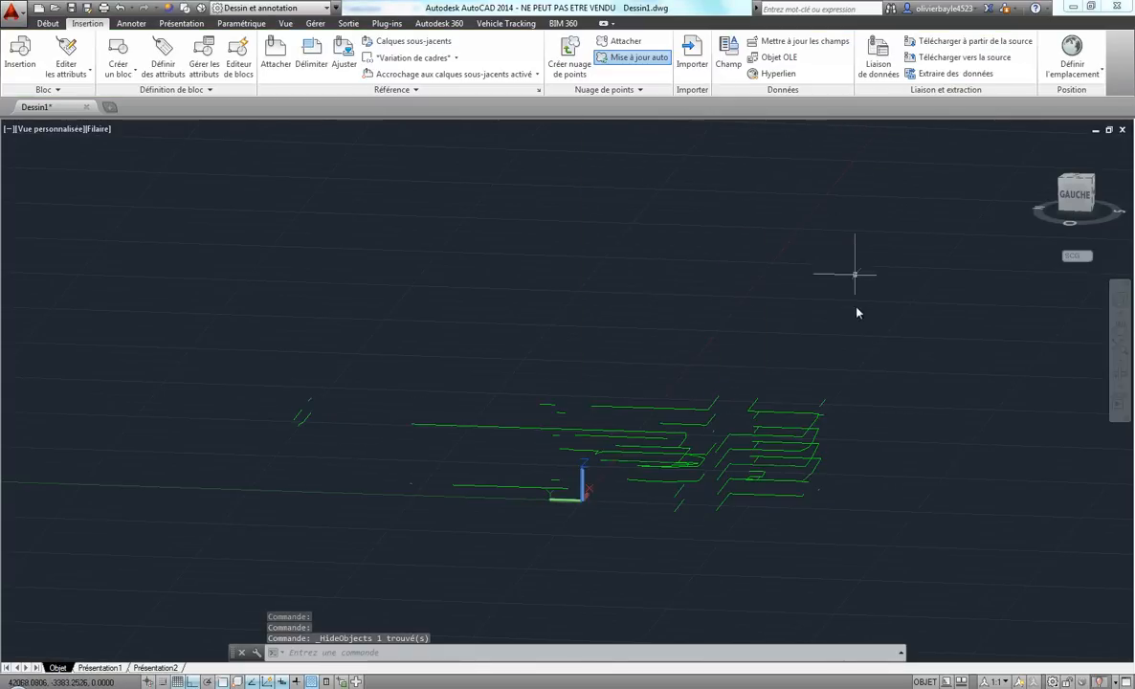
# - Draw a freehand solid box as a reference between the section polylines and the drawing origin
pyautogui.keyDown('shift'); pyautogui.moveTo(864, 445); pyautogui.dragTo(577, 414, button='middle'); pyautogui.keyUp('shift')
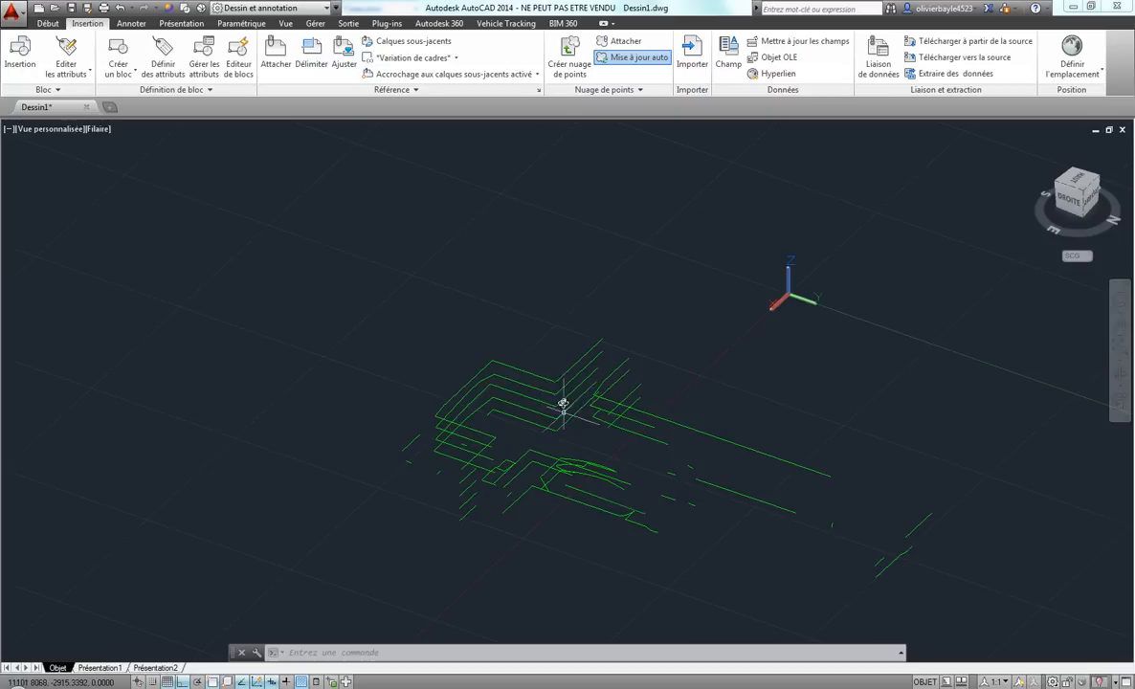
pyautogui.moveTo(525, 422)
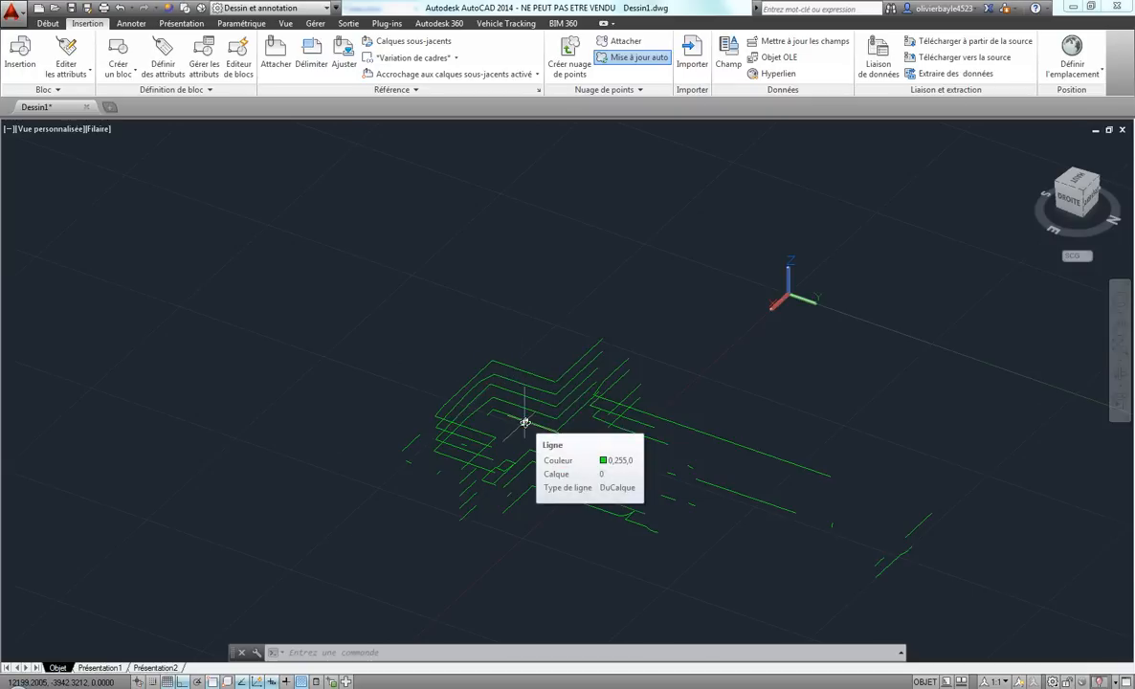
pyautogui.write('boit')
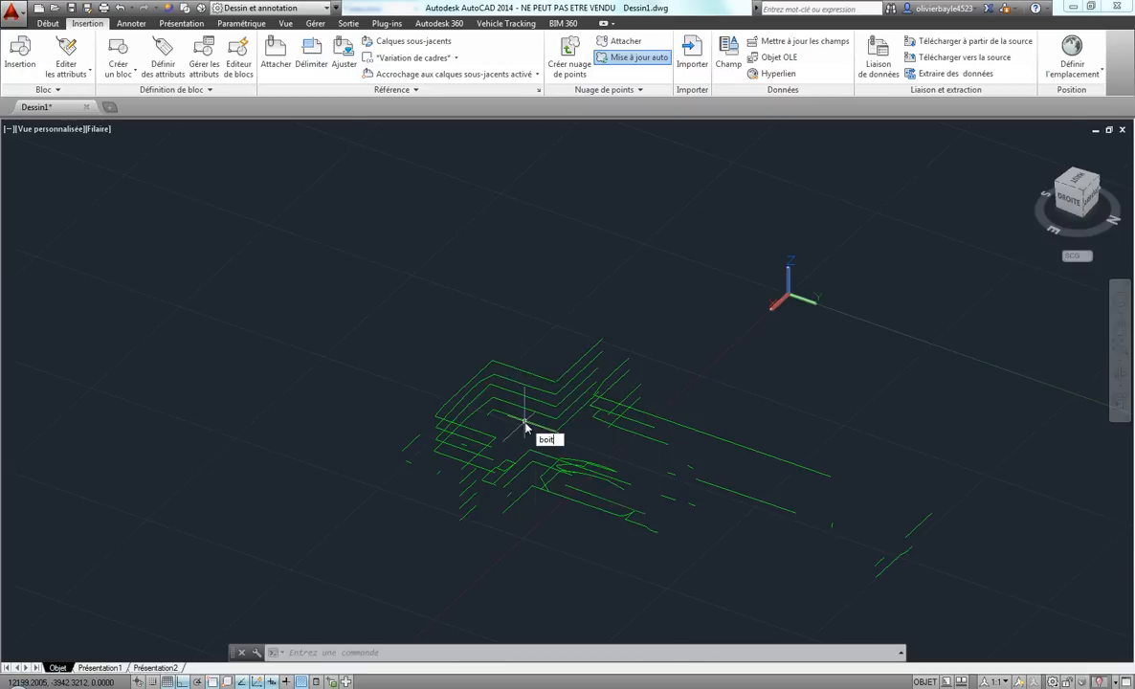
pyautogui.write('e')
pyautogui.press('Return')
pyautogui.click(679, 395)
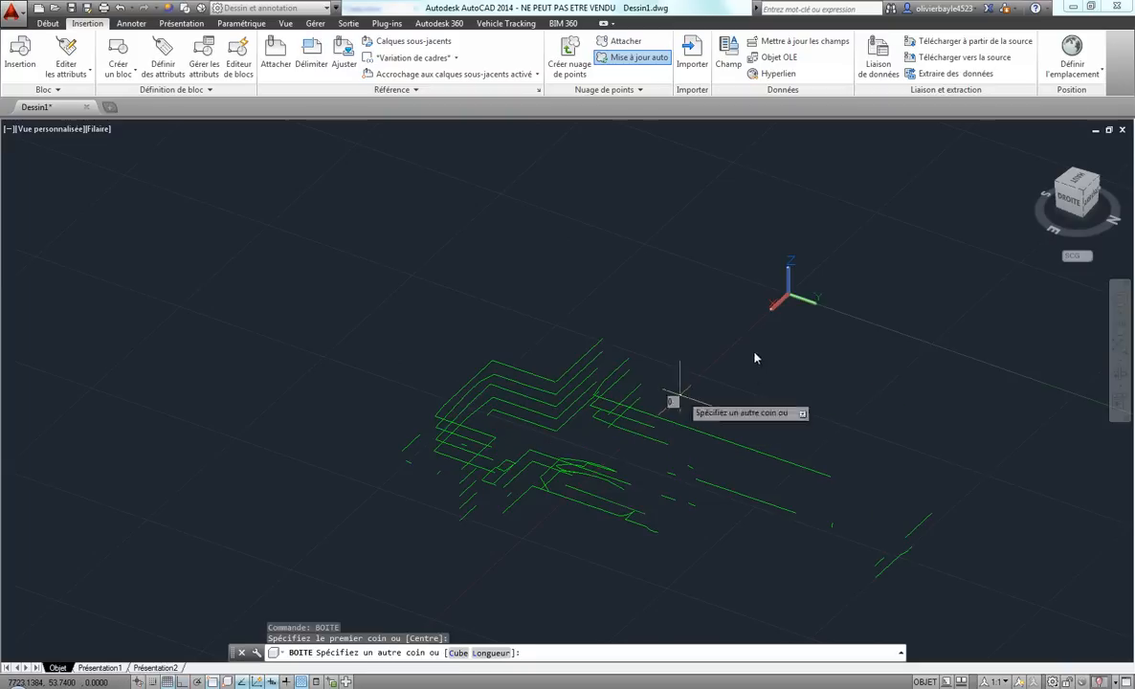
pyautogui.click(795, 333)
pyautogui.click(773, 282)
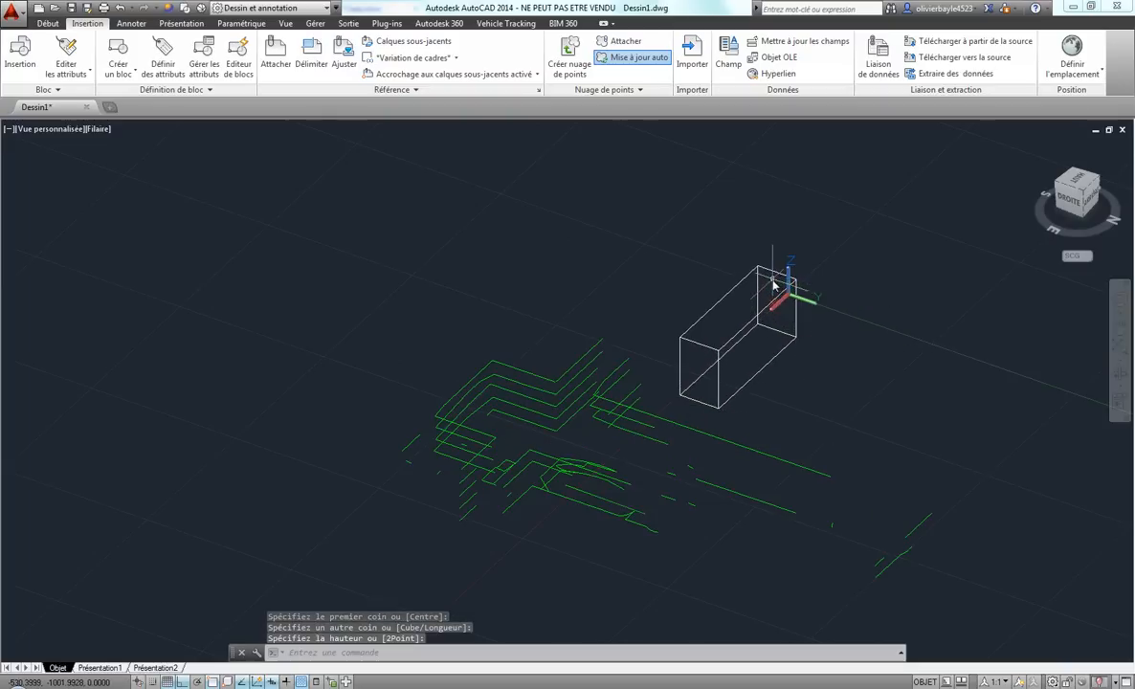
pyautogui.press('Escape')
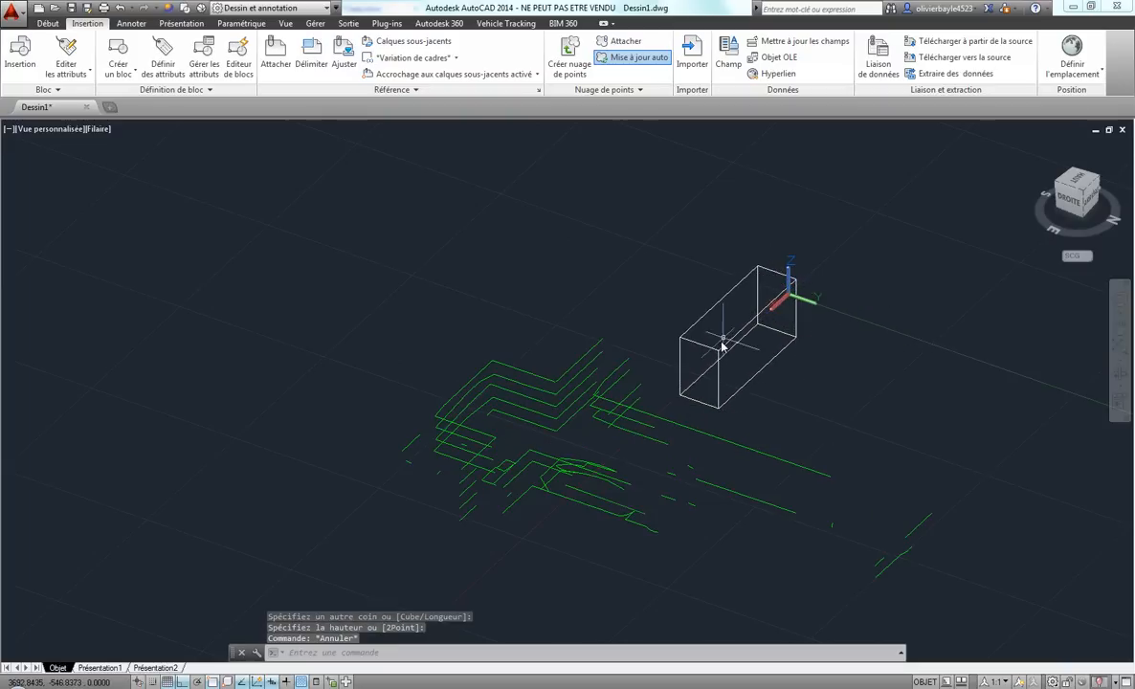
# - Switch the viewport to the Conceptual visual style
pyautogui.click(99, 129)
pyautogui.click(133, 181)
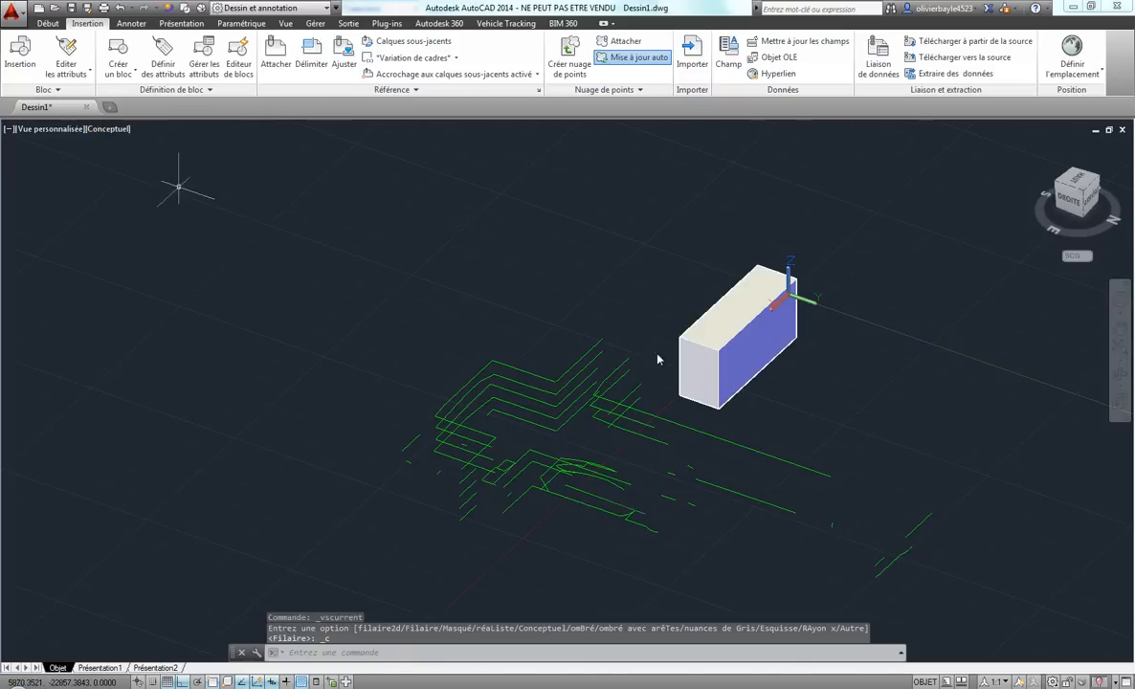
pyautogui.scroll(4, 651, 371)
pyautogui.moveTo(651, 371); pyautogui.dragTo(679, 385, button='middle')
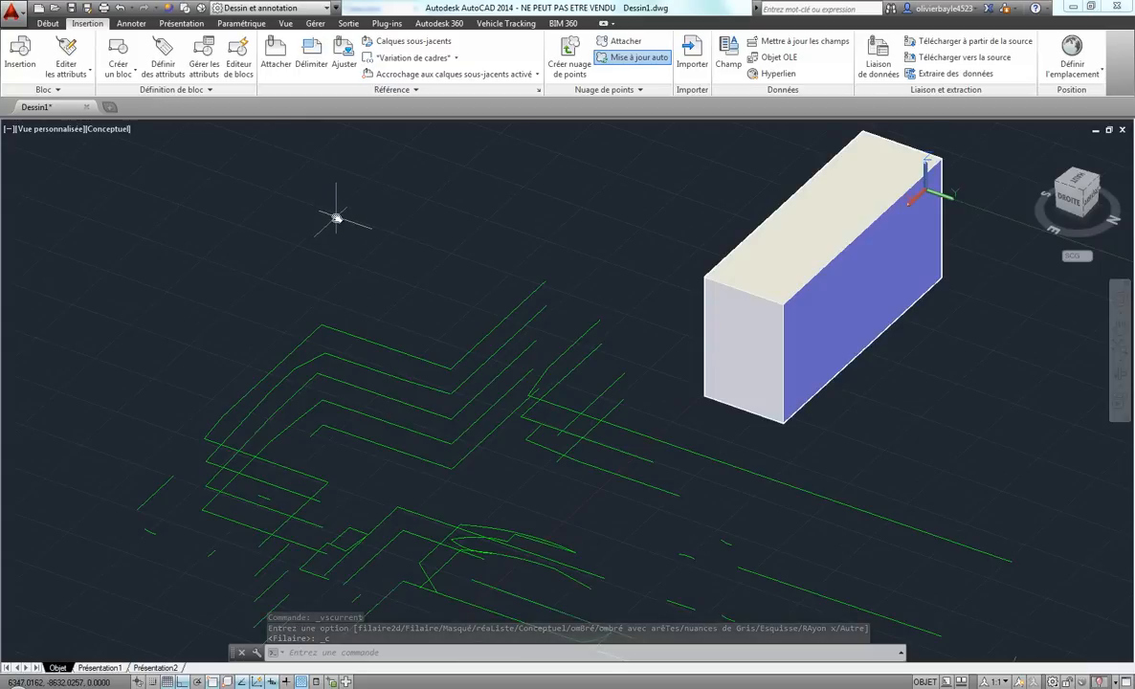
# - Align the UCS to the reference box's long vertical side face, placing its origin on that face
pyautogui.write('SCU')
pyautogui.press('Return')
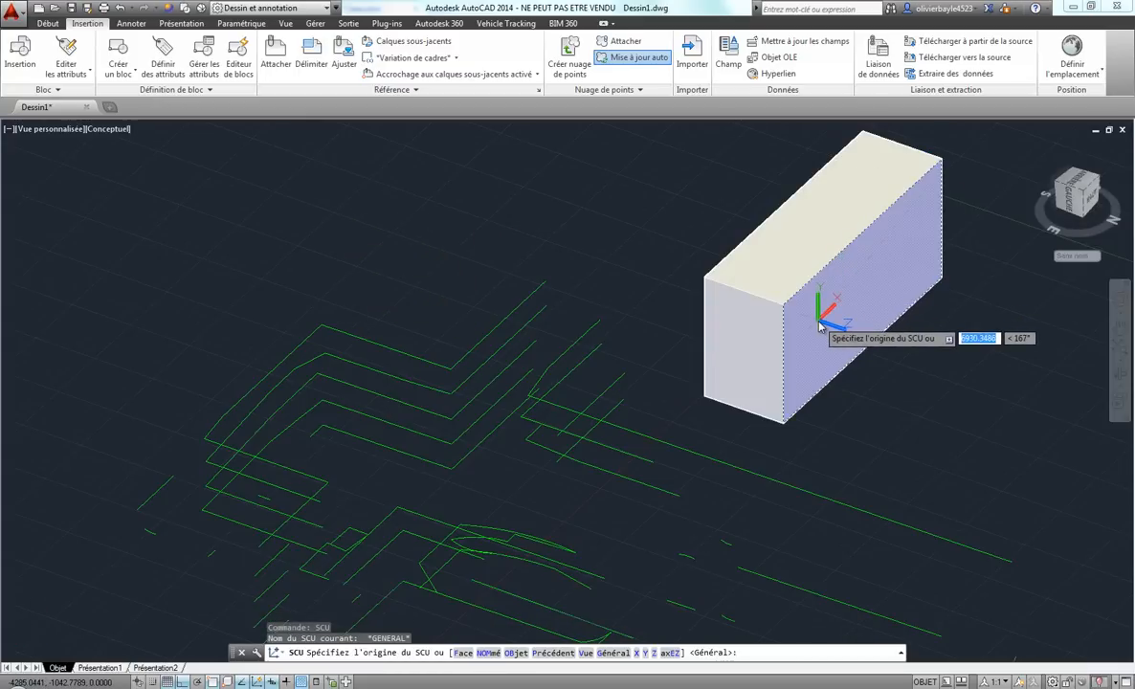
pyautogui.write('o')
pyautogui.press('Return')
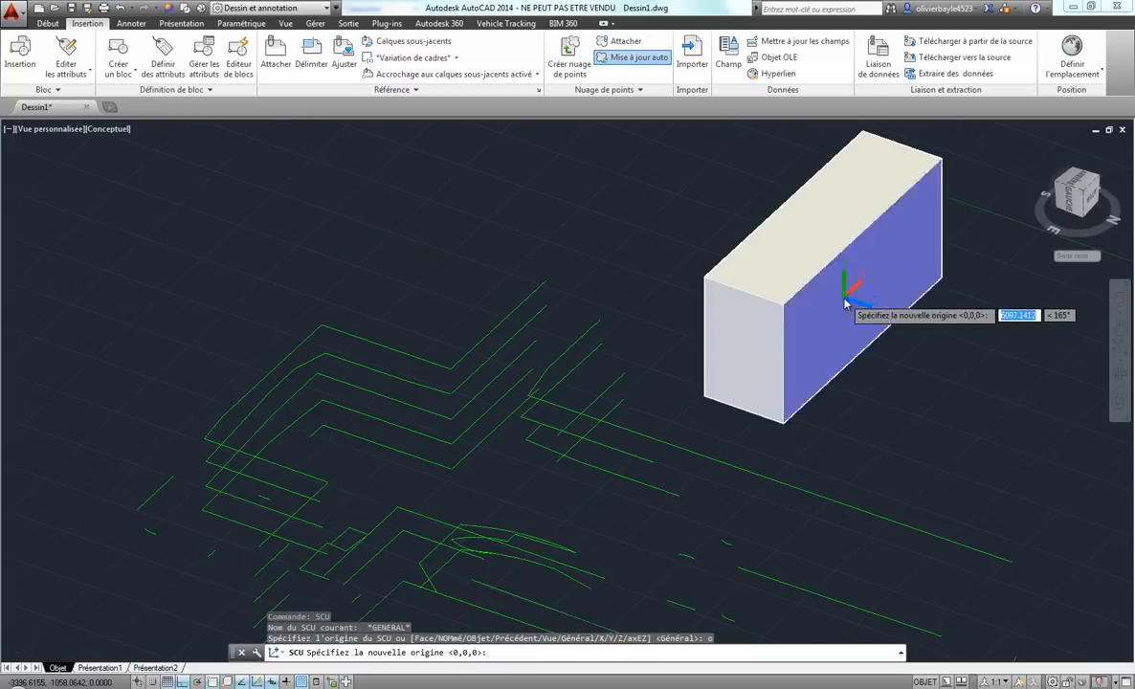
pyautogui.click(845, 287)
# - Draw a flat vertical box about 3117 by 2299 spanning the stacked wall lines, from their lower inner corner to the upper far endpoint
pyautogui.write('boite')
pyautogui.press('Return')
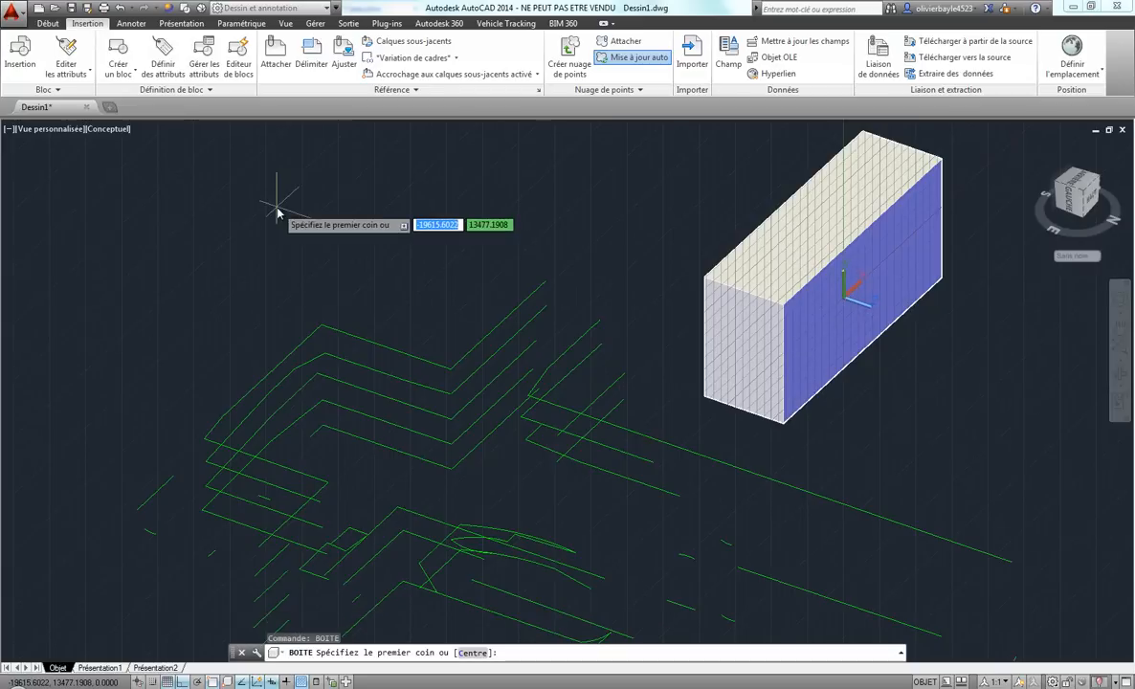
pyautogui.click(452, 469)
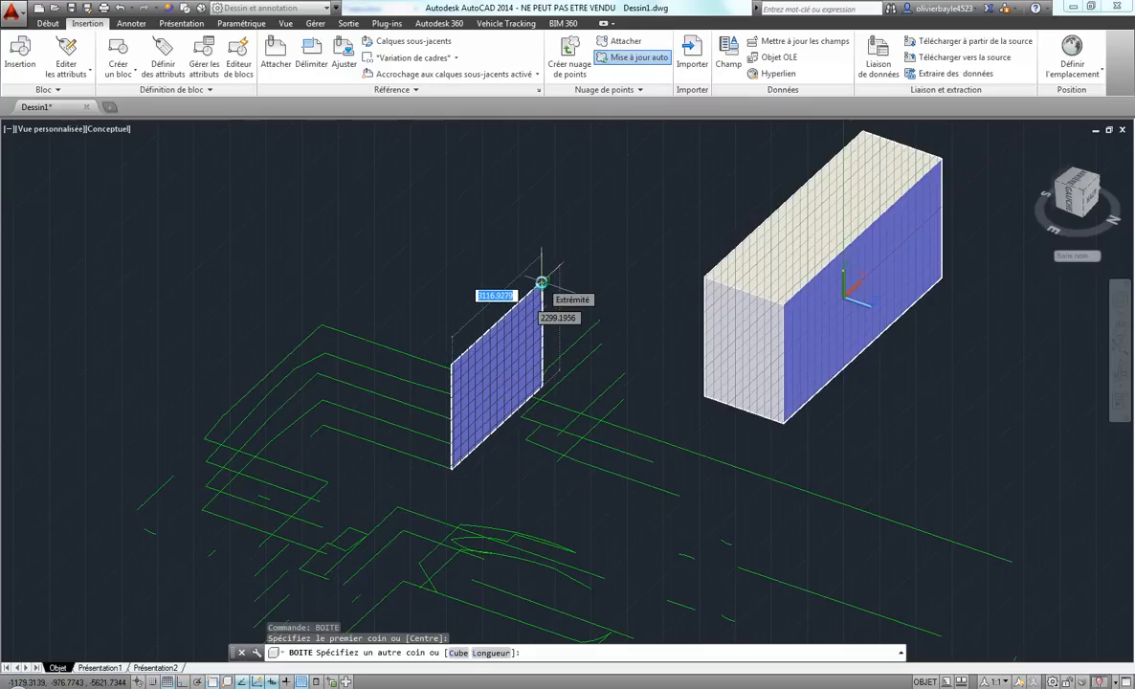
pyautogui.click(541, 283)
# - Stretch the flat box perpendicular to its face, with object snap off, to give the first wall a freehand thickness
pyautogui.scroll(5, 525, 317)
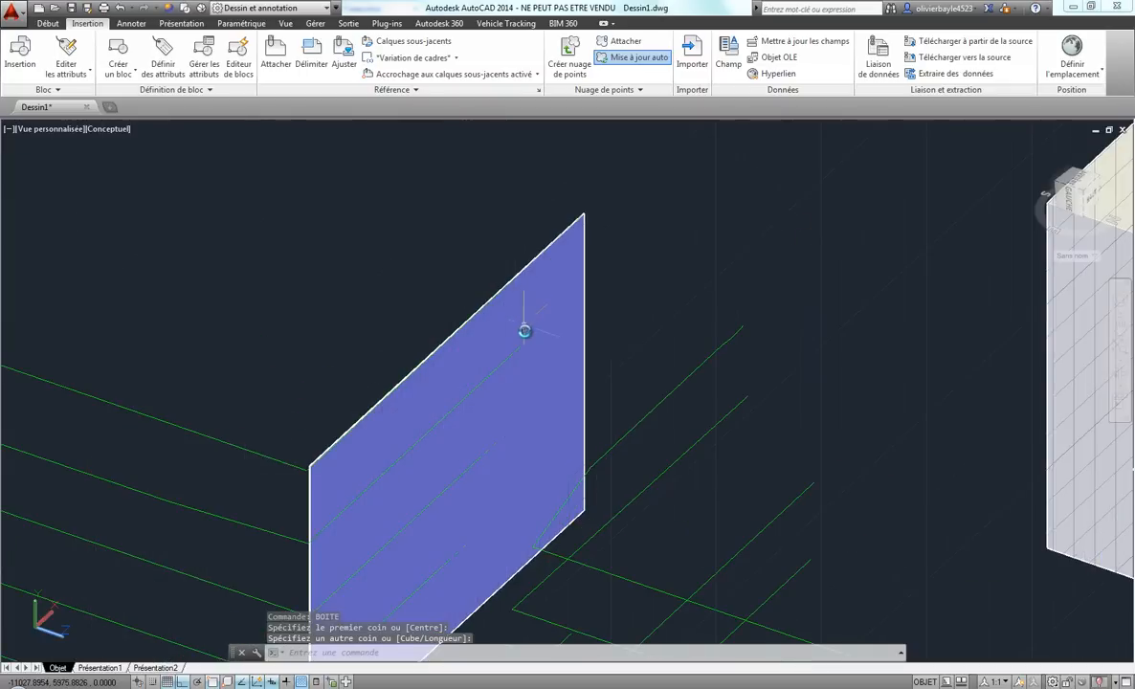
pyautogui.moveTo(524, 330); pyautogui.dragTo(545, 292, button='middle')
pyautogui.click(444, 382)
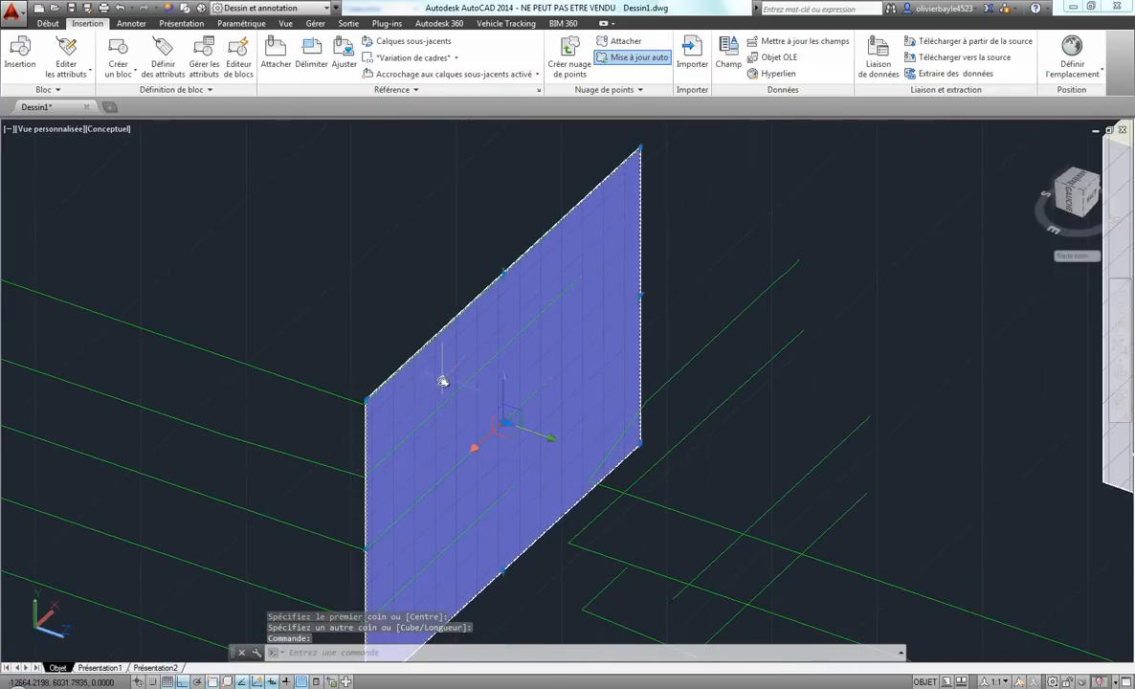
pyautogui.keyDown('shift'); pyautogui.moveTo(431, 445); pyautogui.dragTo(519, 437, button='middle'); pyautogui.keyUp('shift')
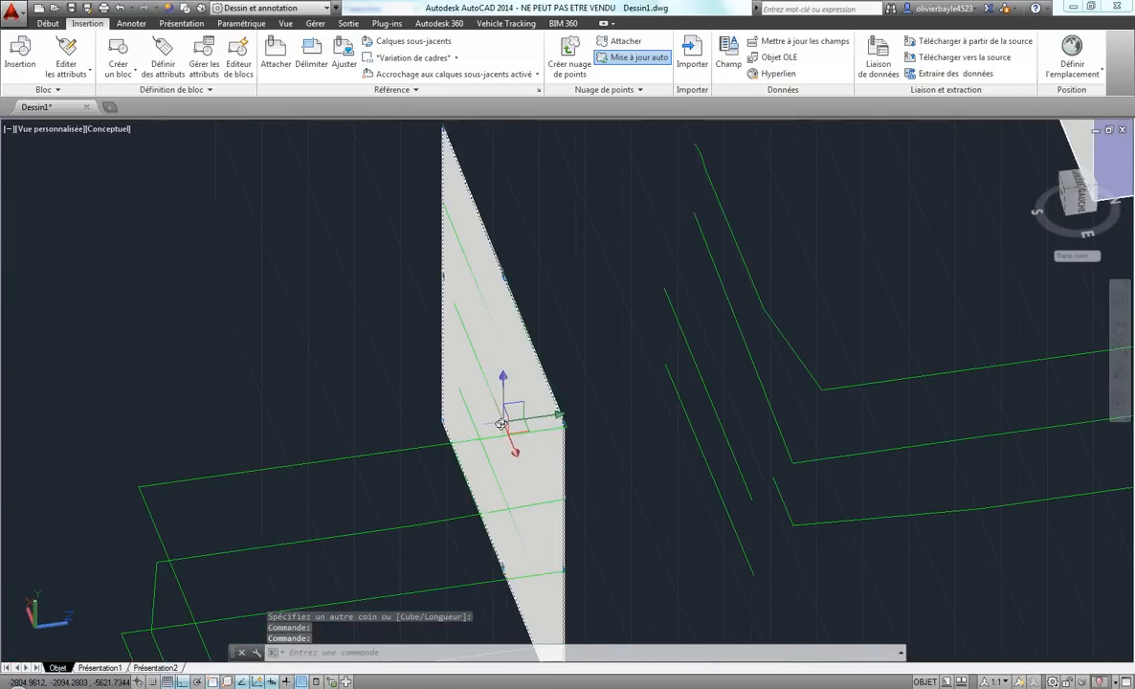
pyautogui.click(502, 423)
pyautogui.keyDown('shift'); pyautogui.moveTo(598, 447); pyautogui.dragTo(517, 400, button='middle'); pyautogui.keyUp('shift')
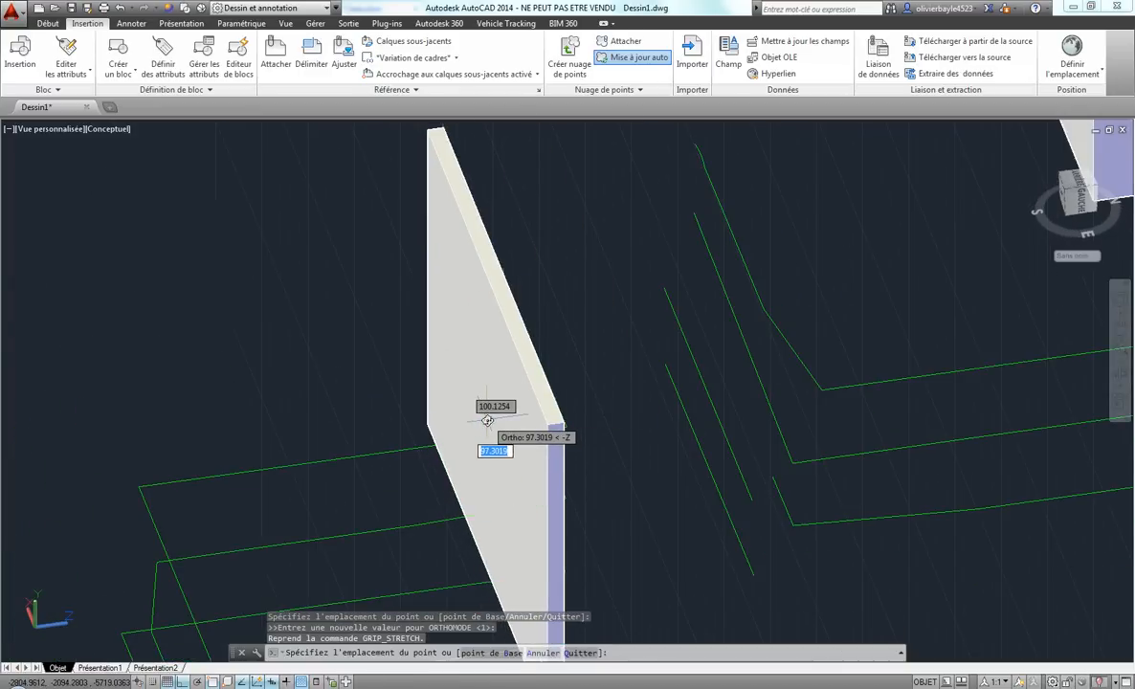
pyautogui.press('F3')
pyautogui.keyDown('shift'); pyautogui.moveTo(489, 419); pyautogui.dragTo(538, 483, button='middle'); pyautogui.keyUp('shift')
pyautogui.click(471, 398)
pyautogui.scroll(-10, 550, 471)
pyautogui.scroll(4, 537, 494)
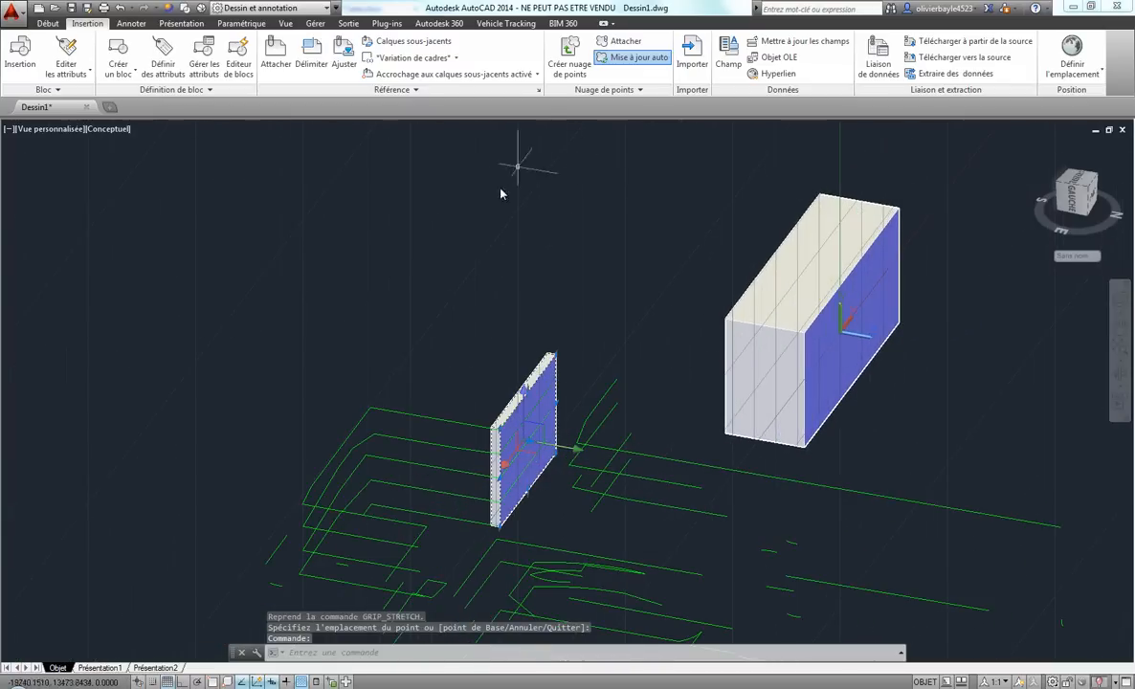
# - Align the UCS to the reference box's narrow vertical end face, placing its origin on that face
pyautogui.write('cu')
pyautogui.press('Return')
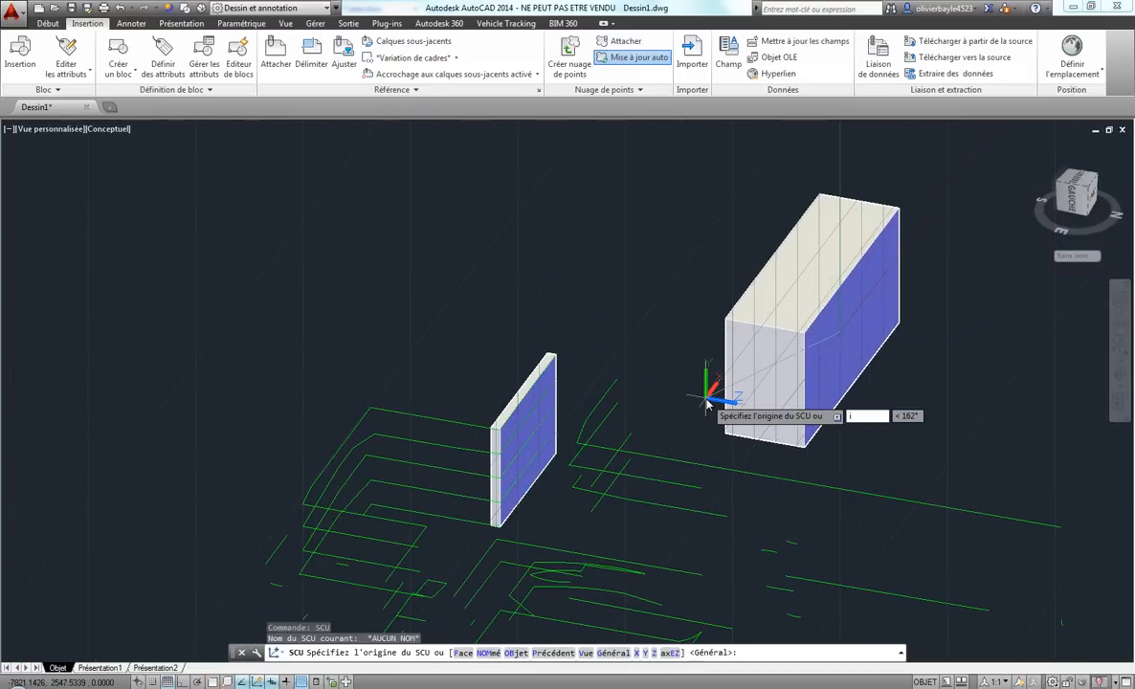
pyautogui.write('o')
pyautogui.press('Return')
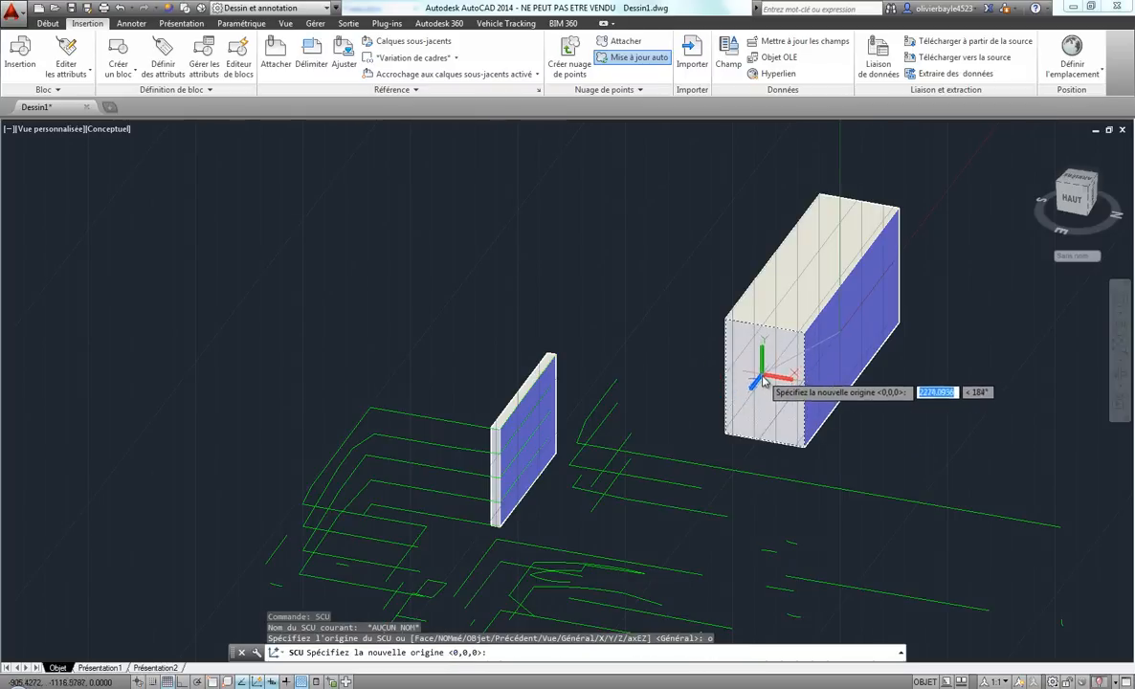
pyautogui.click(758, 383)
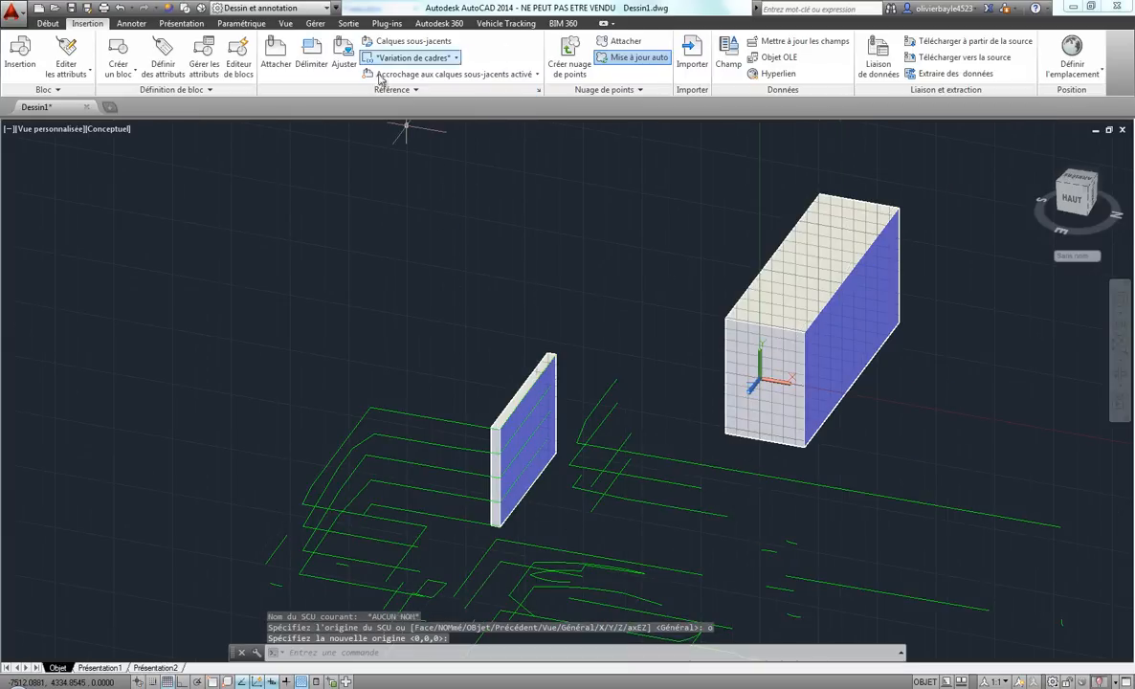
# - Draw a flat box about 2755 by 2195 along the adjoining wall lines, from the first wall's lower corner to the upper polyline corner
pyautogui.write('boite')
pyautogui.press('Return')
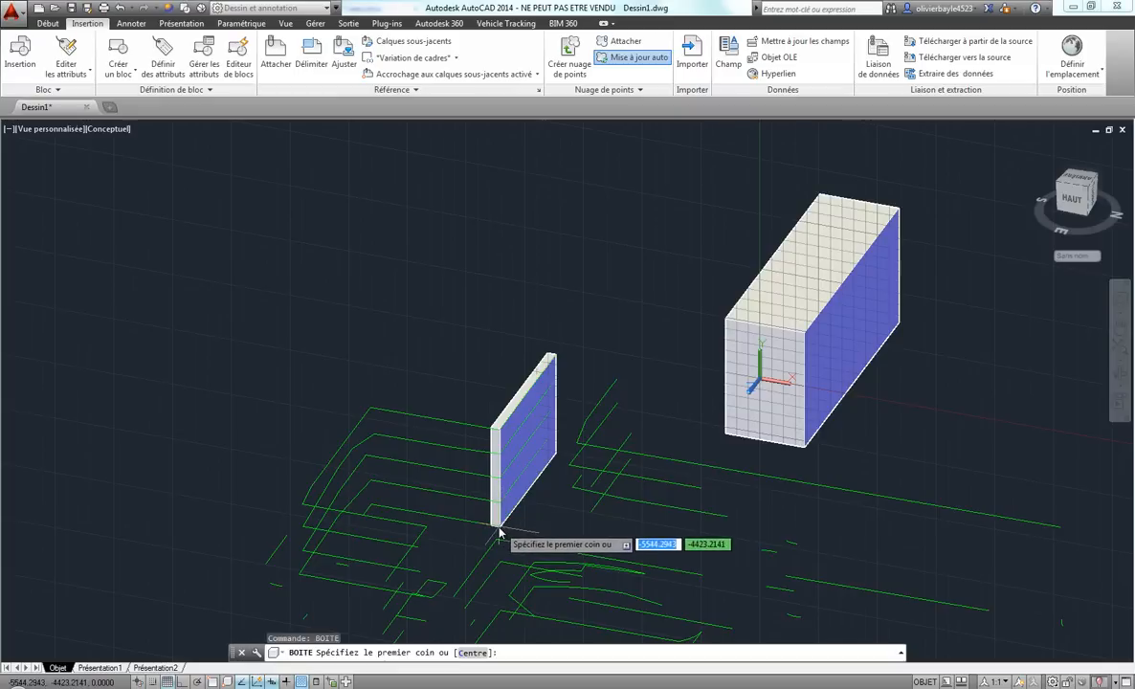
pyautogui.press('F3')
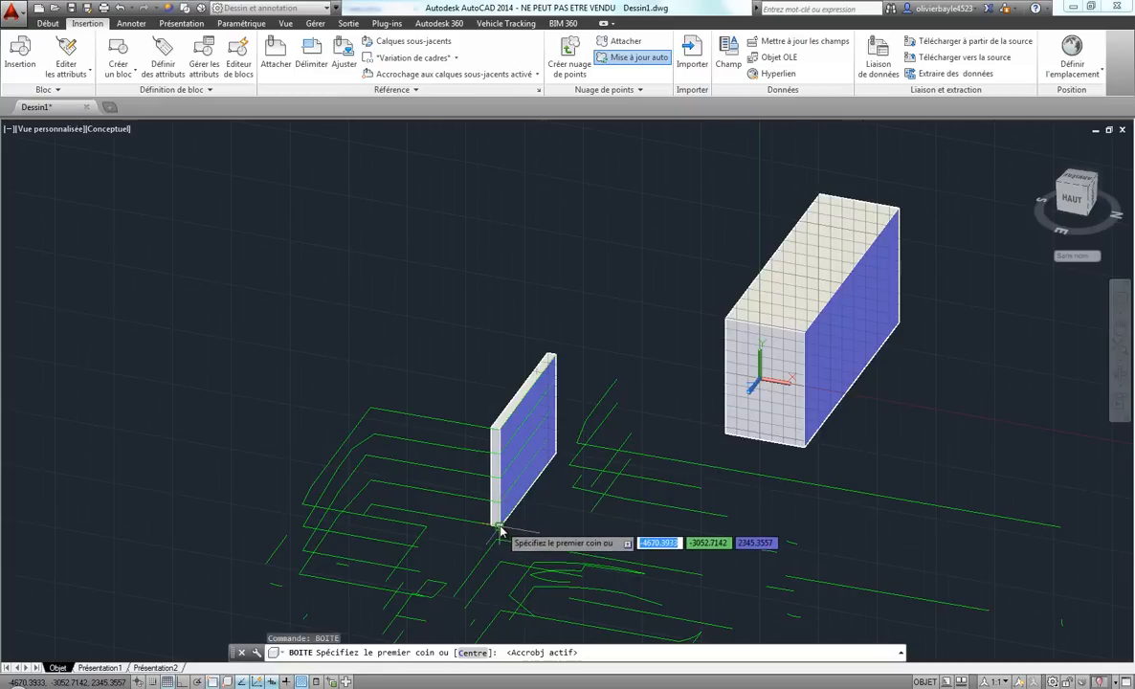
pyautogui.click(499, 526)
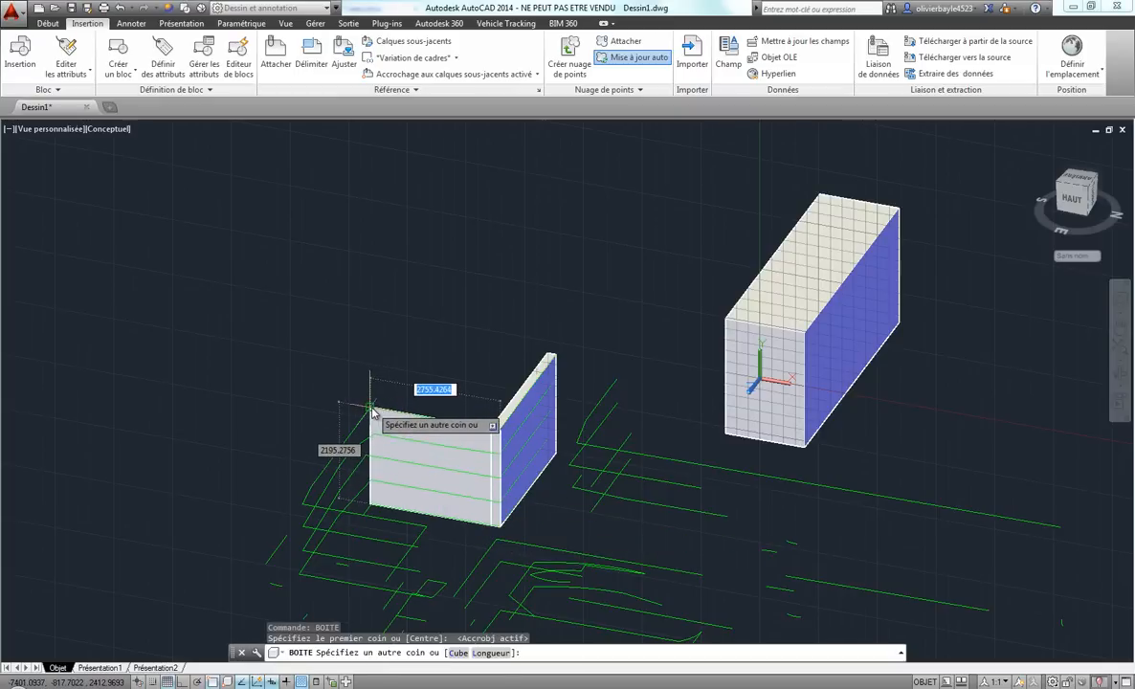
pyautogui.click(381, 385)
# - Stretch the second flat box behind its face, with object snap off, to give that wall a freehand thickness
pyautogui.scroll(3, 425, 401)
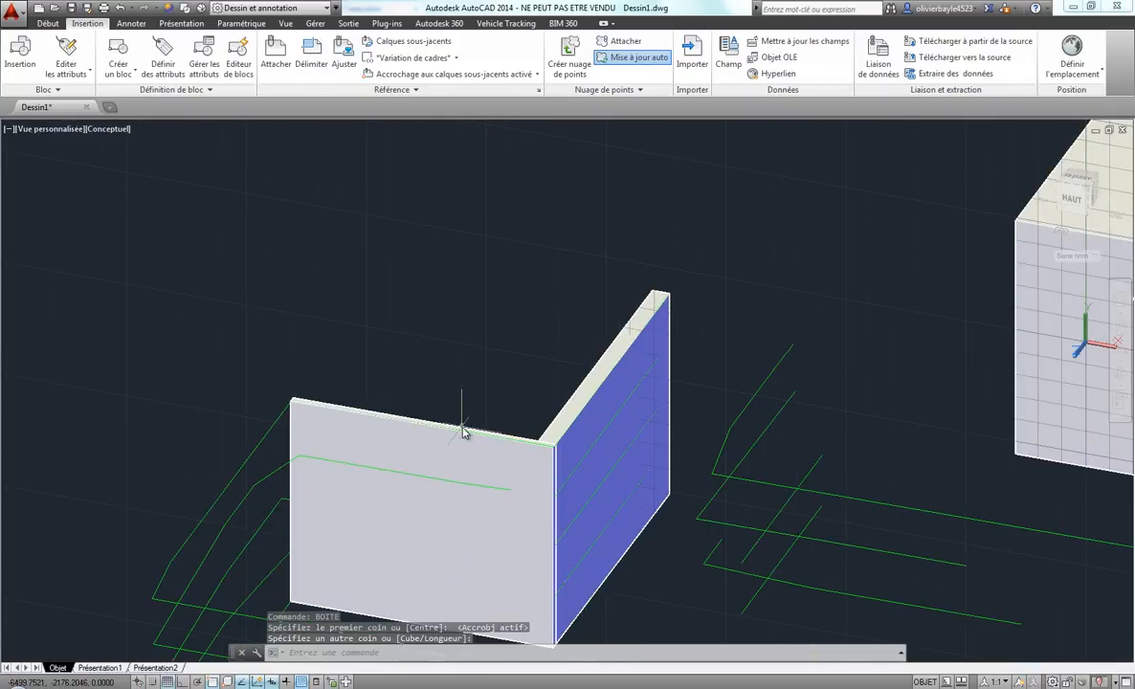
pyautogui.keyDown('shift'); pyautogui.moveTo(581, 460); pyautogui.dragTo(526, 443, button='middle'); pyautogui.keyUp('shift')
pyautogui.click(542, 422)
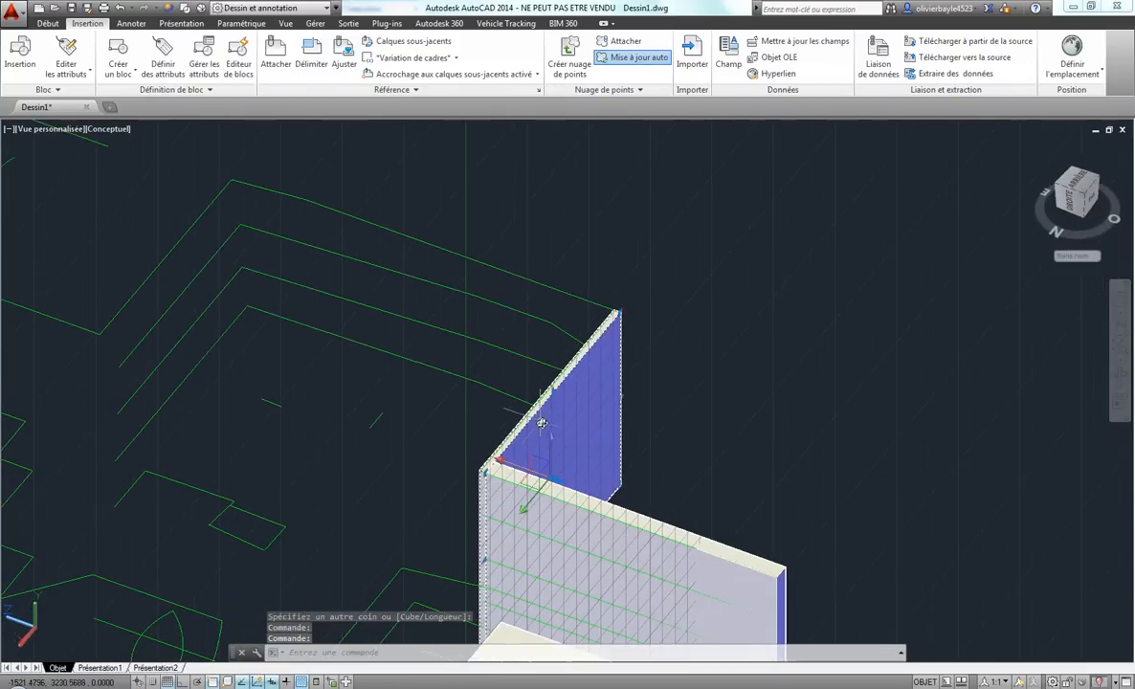
pyautogui.press('F3')
pyautogui.click(556, 481)
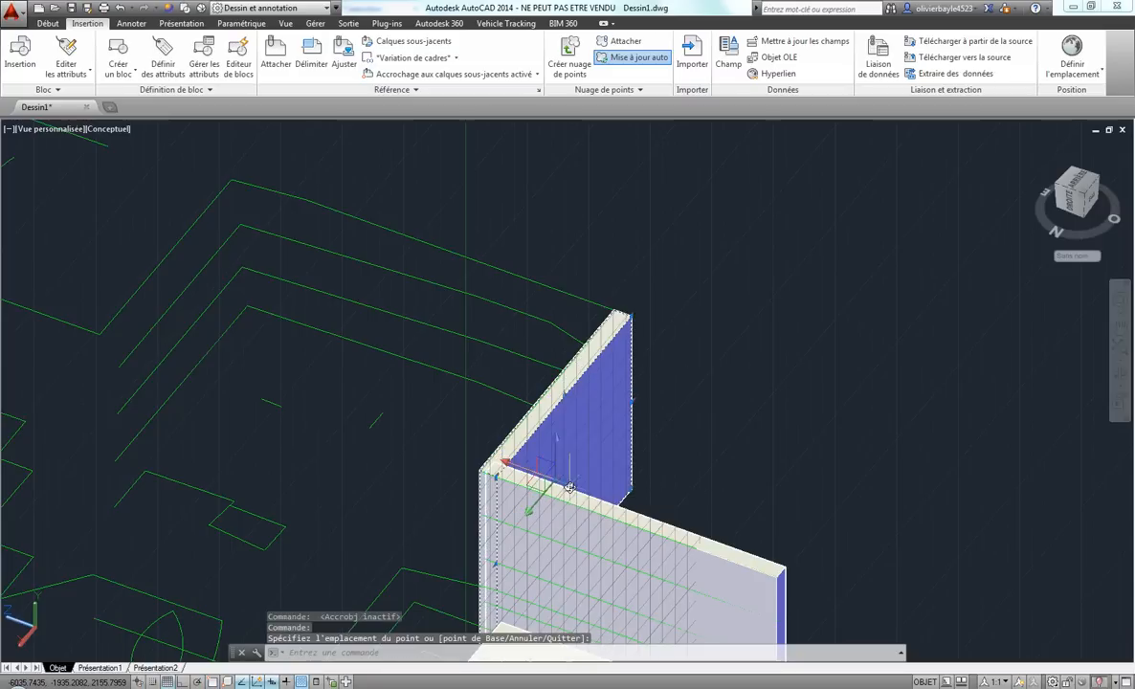
pyautogui.press('Escape')
# - Delete the large reference box beside the two walls
pyautogui.keyDown('shift'); pyautogui.moveTo(689, 479); pyautogui.dragTo(858, 390, button='middle'); pyautogui.keyUp('shift')
pyautogui.moveTo(871, 324); pyautogui.dragTo(639, 376, button='middle')
pyautogui.click(909, 272)
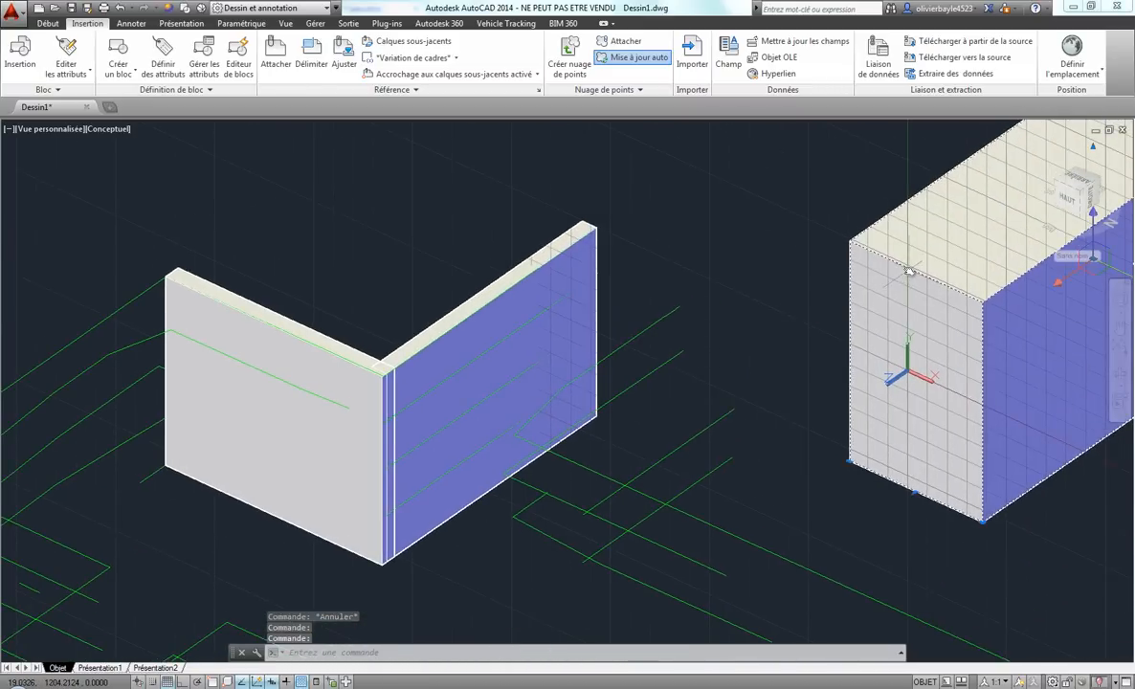
pyautogui.press('Delete')
# - End the object isolation so the hidden point cloud is displayed together with the modelled walls
pyautogui.scroll(-4, 717, 195)
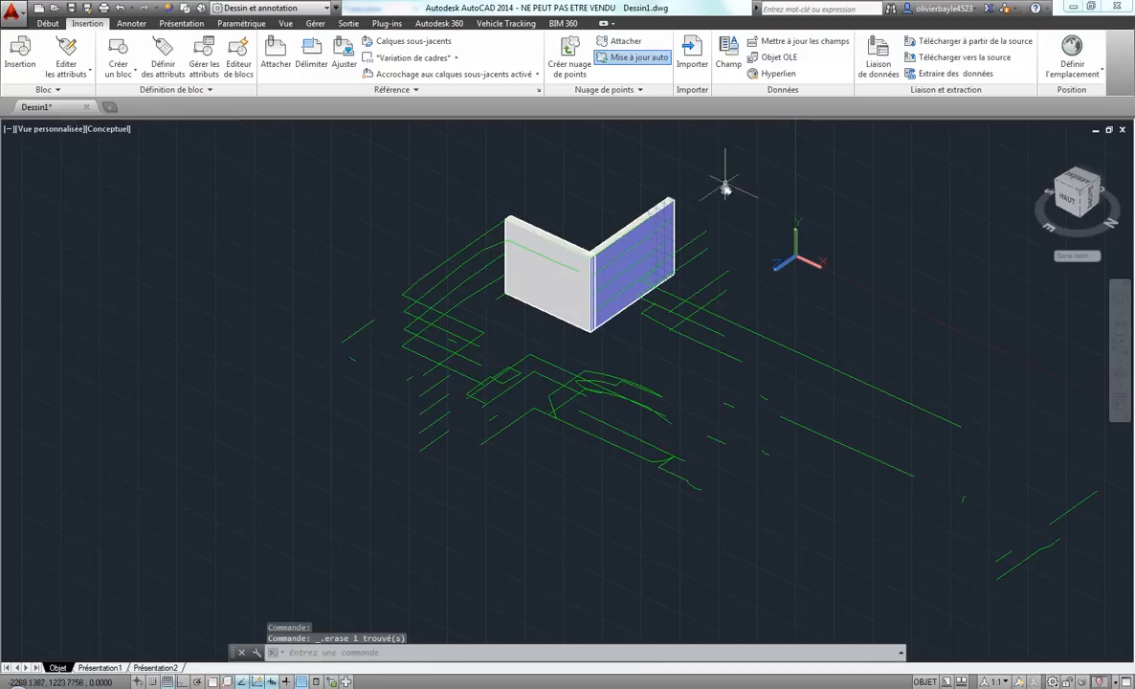
pyautogui.rightClick(759, 173)
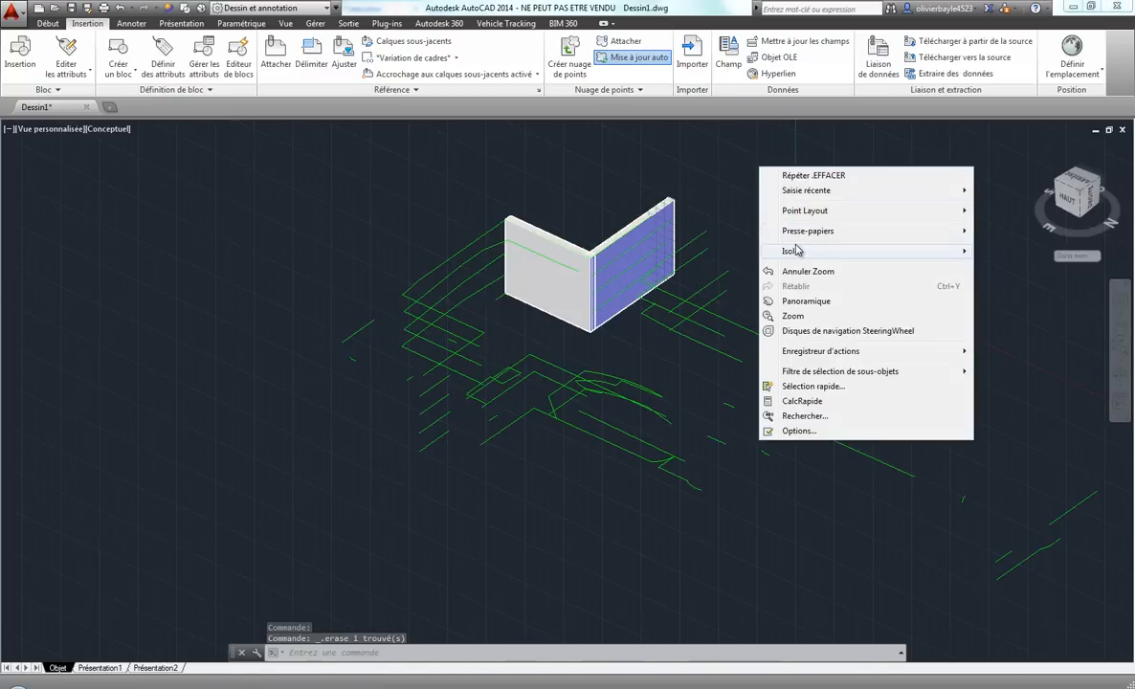
pyautogui.moveTo(802, 251)
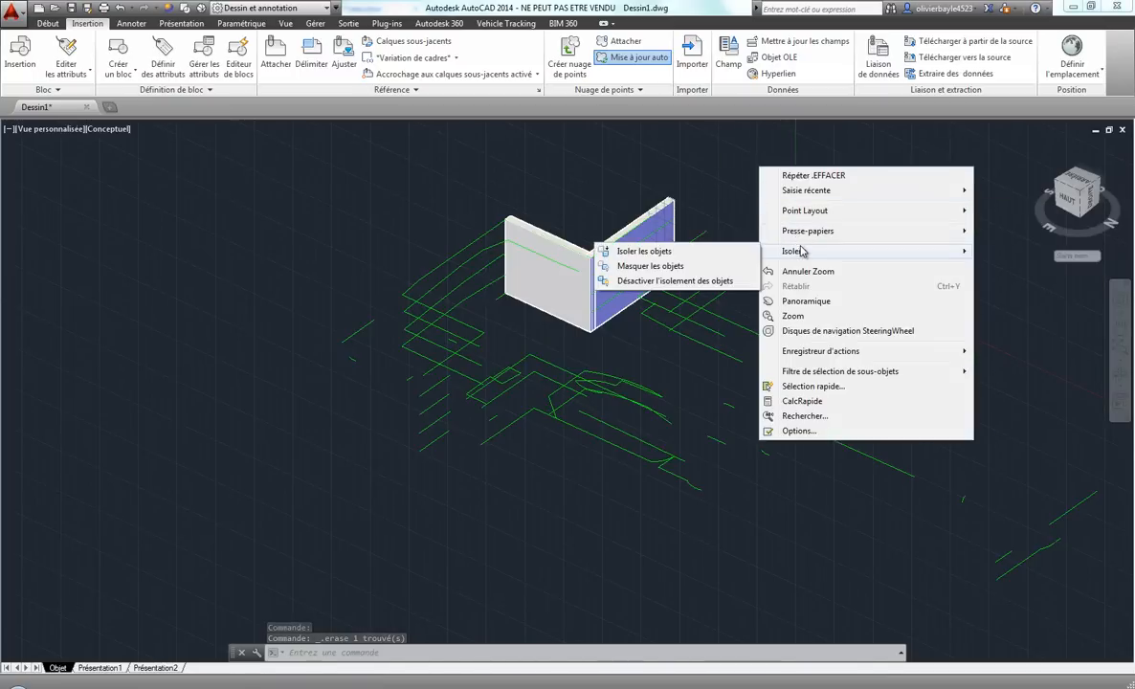
pyautogui.click(668, 281)
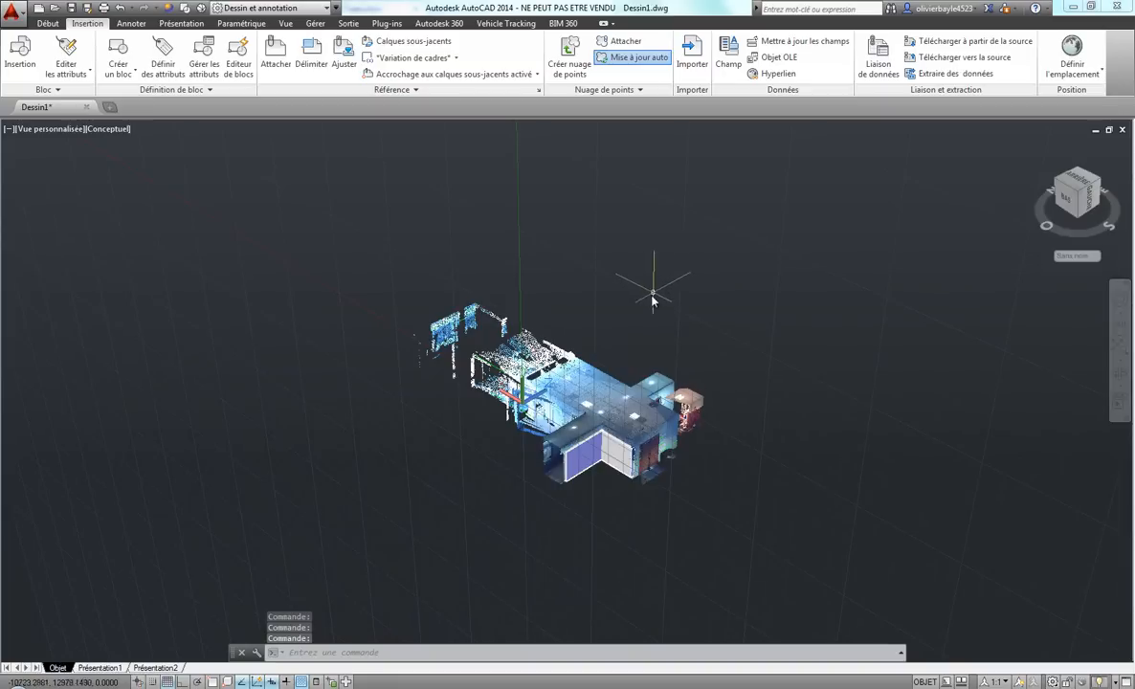
# - Crop the point cloud with a polygonal boundary cutting across the side corridors, keeping the end with the two modelled walls
pyautogui.keyDown('shift'); pyautogui.moveTo(653, 300); pyautogui.dragTo(973, 418, button='middle'); pyautogui.keyUp('shift')
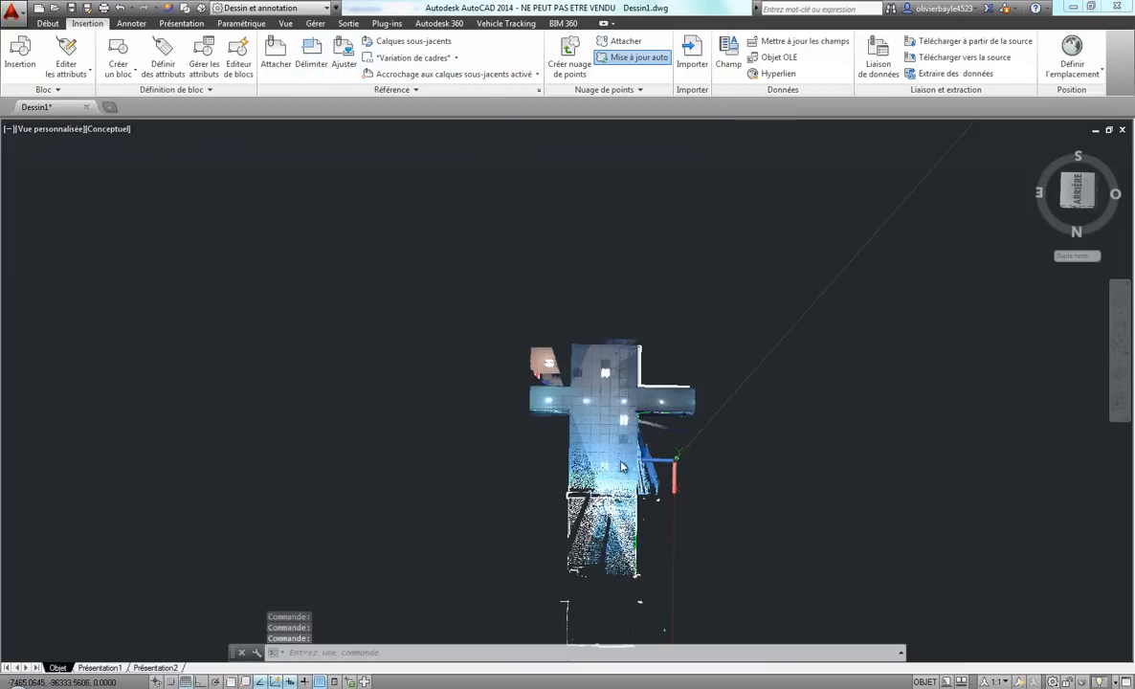
pyautogui.click(667, 432)
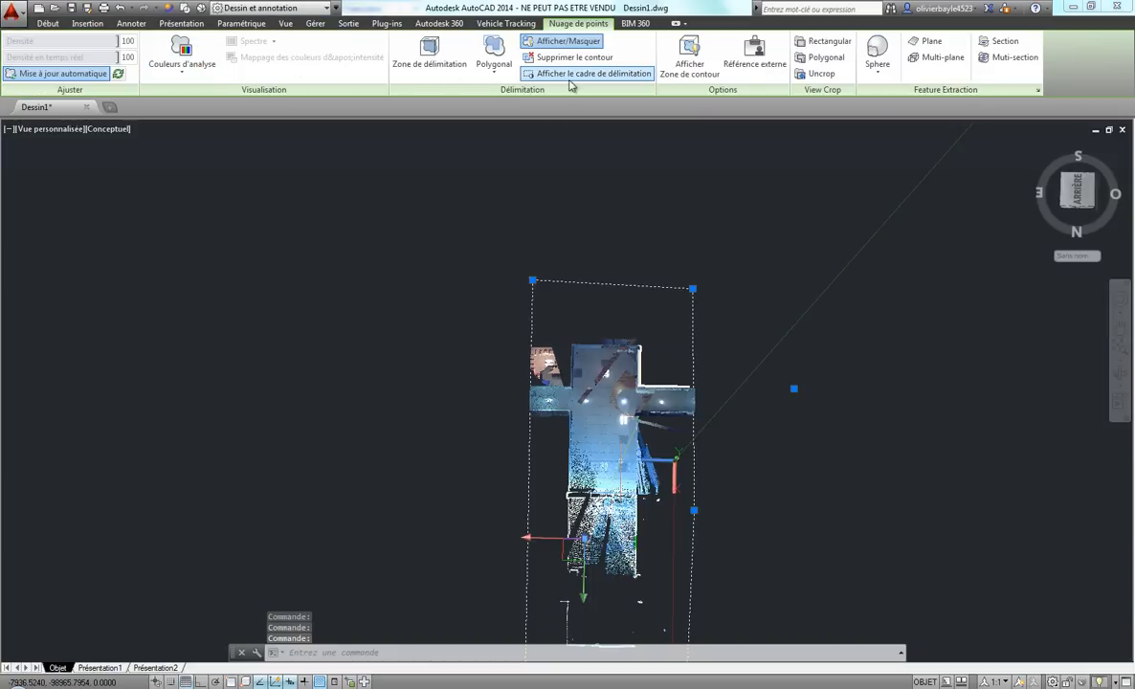
pyautogui.click(496, 77)
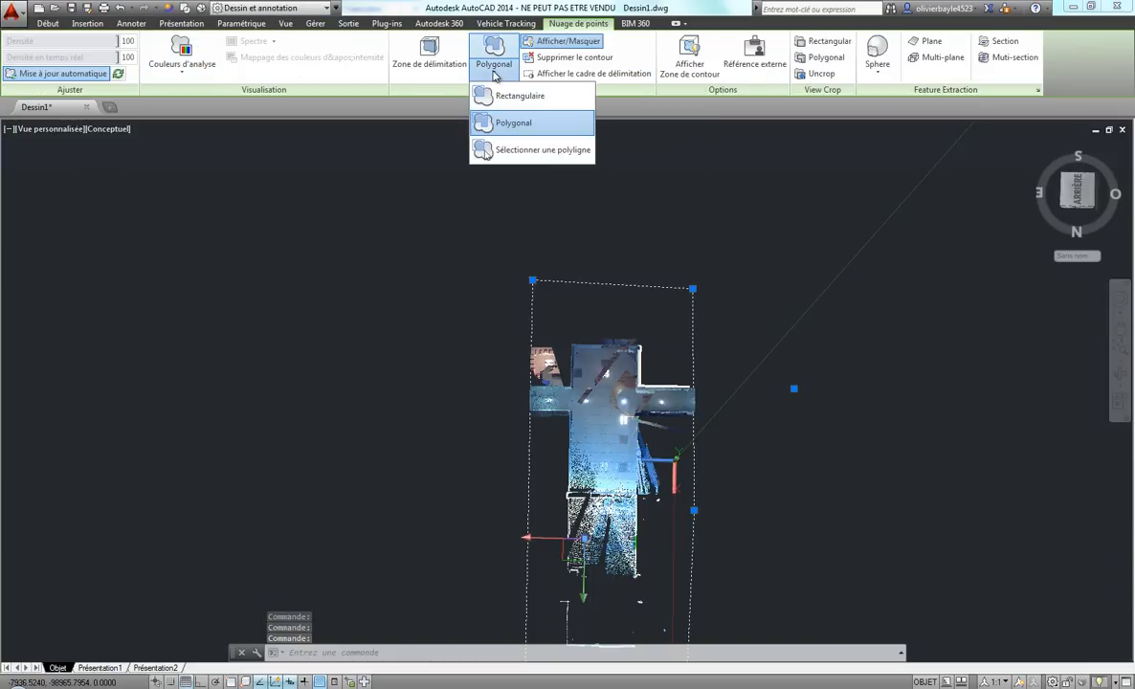
pyautogui.click(486, 122)
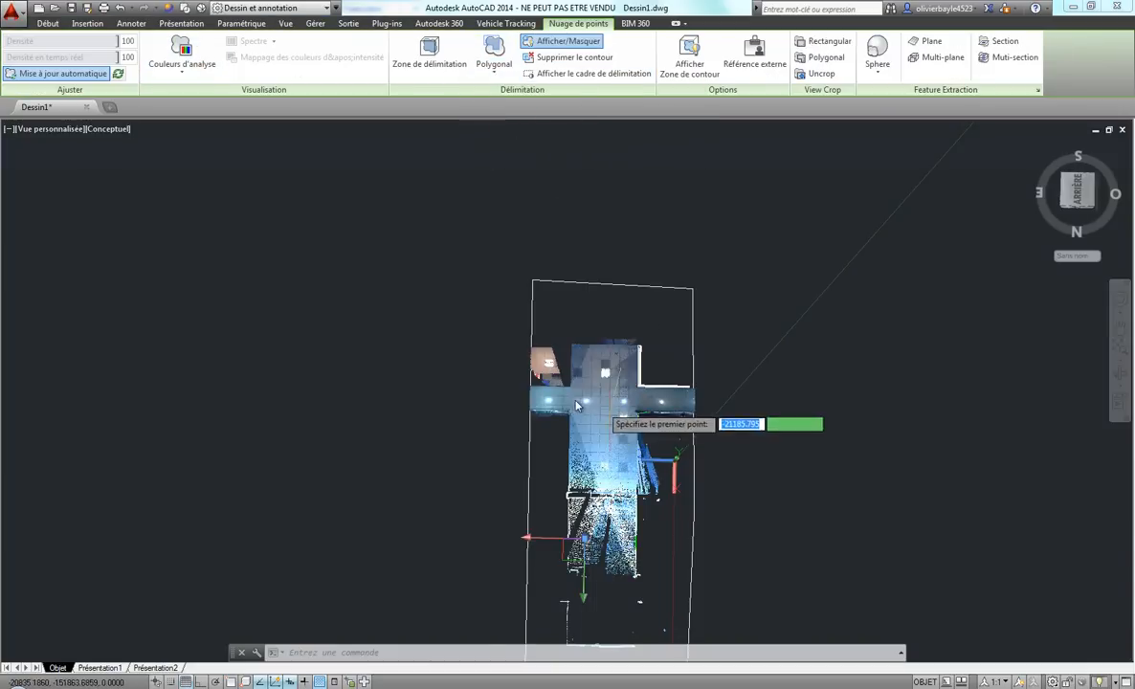
pyautogui.click(515, 398)
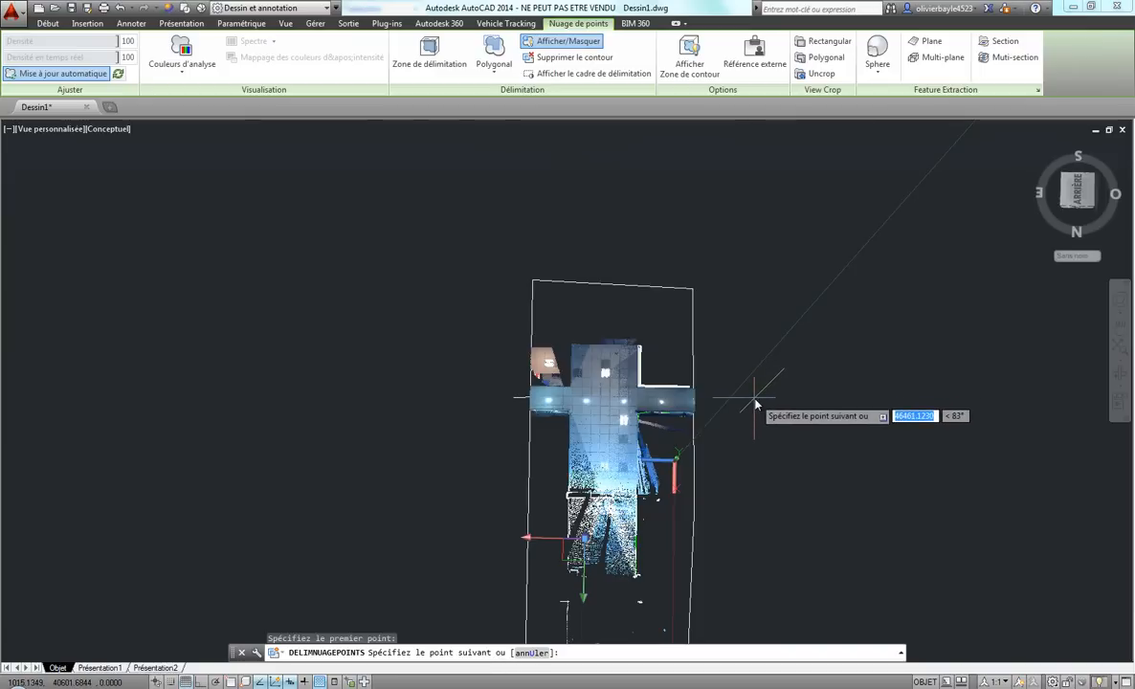
pyautogui.click(755, 321)
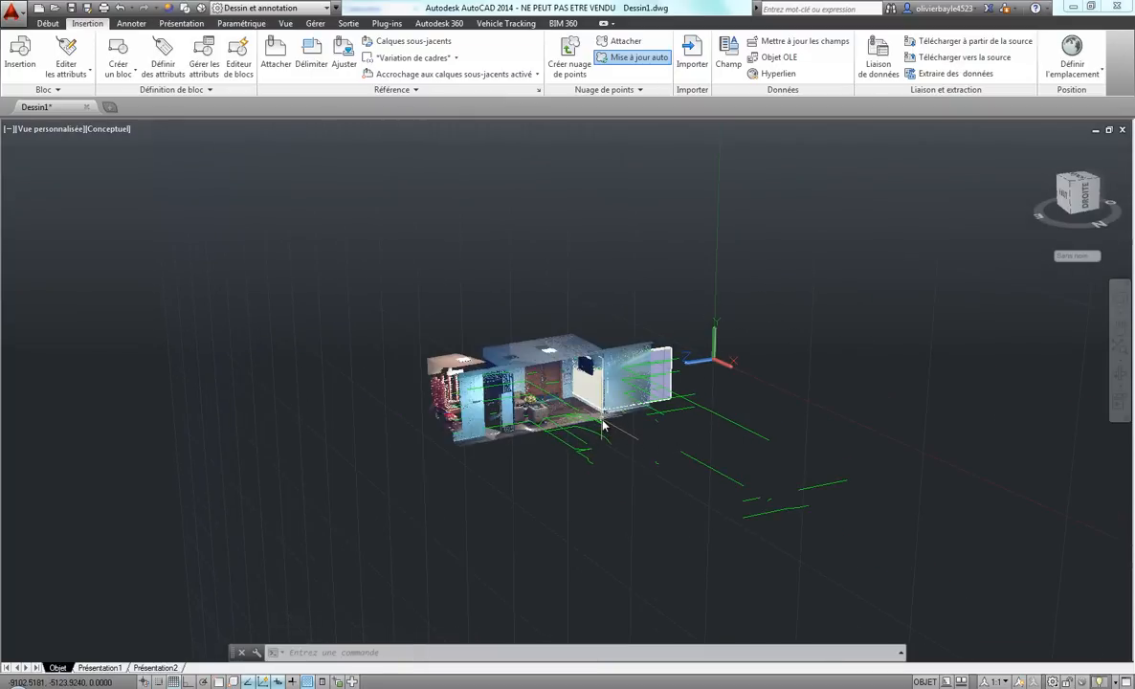
pyautogui.keyDown('shift'); pyautogui.moveTo(603, 426); pyautogui.dragTo(623, 436, button='middle'); pyautogui.keyUp('shift')
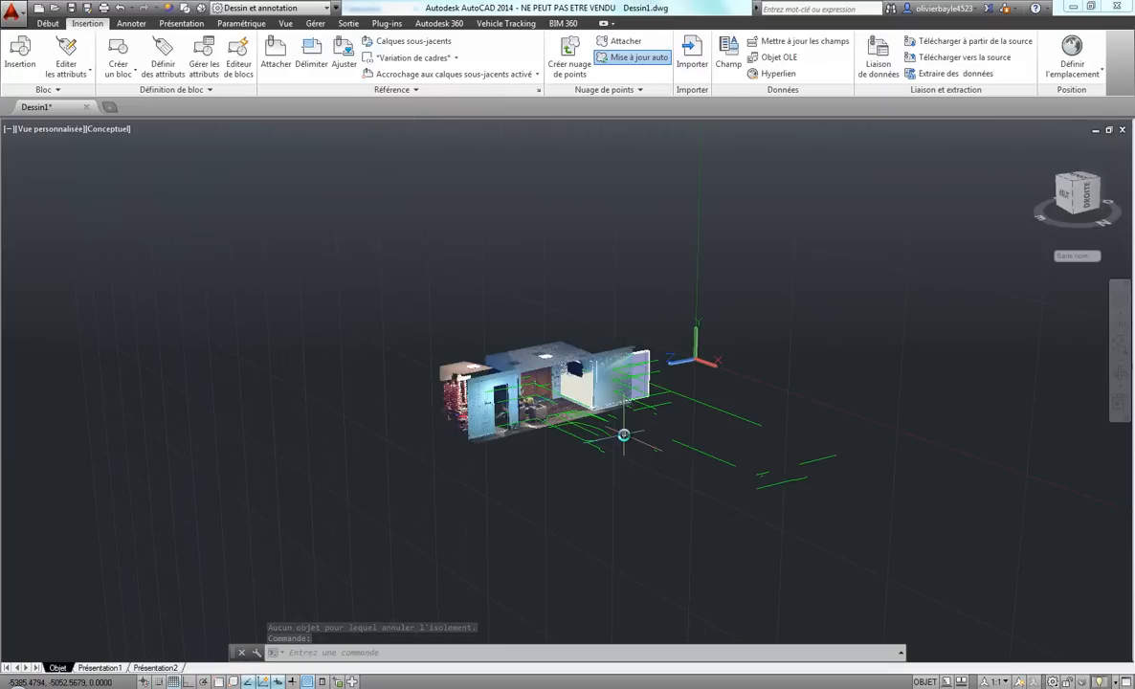